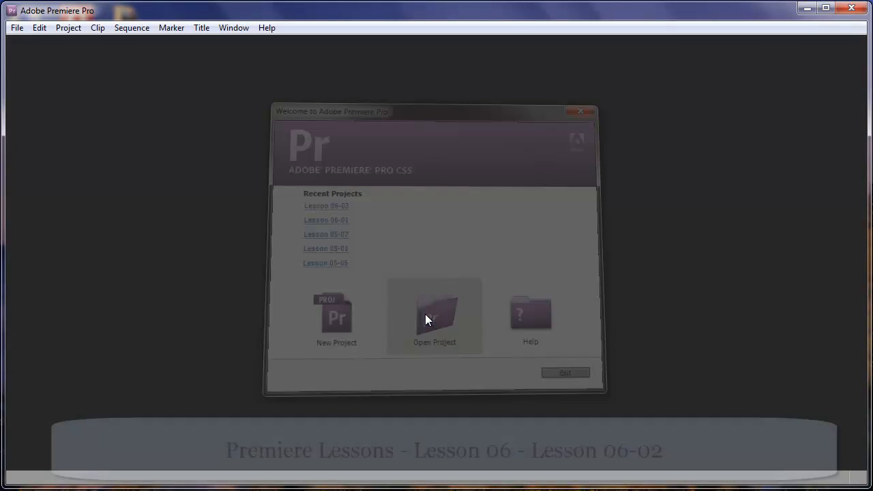
Open the project Lesson 06-02 from the Lesson 06 folder and expand the Video Transitions effects folder.
click(426, 316)
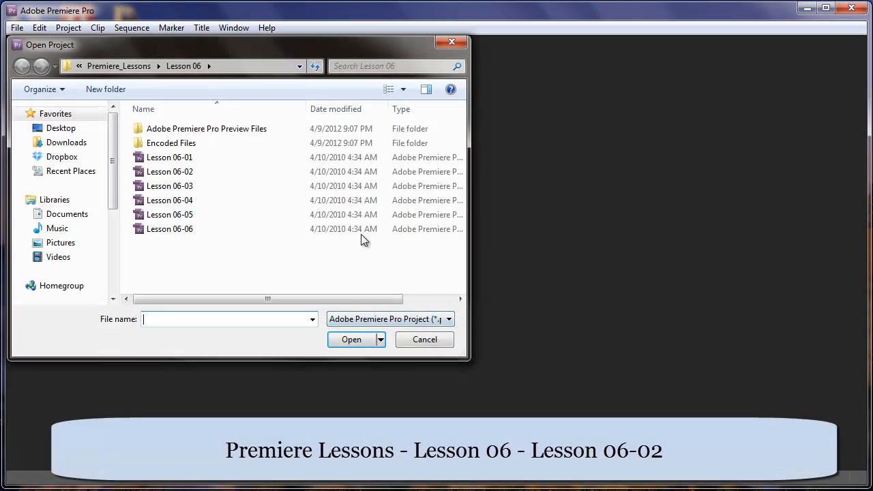
double_click(183, 174)
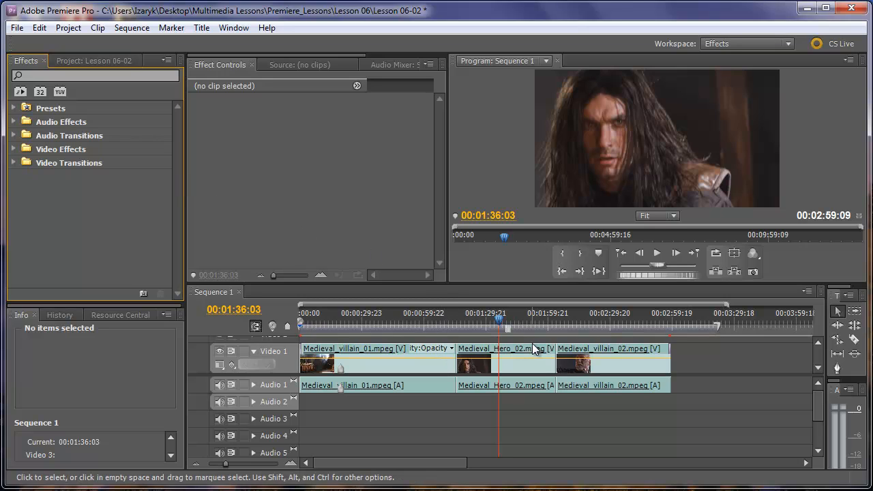
mouse_move(535, 349)
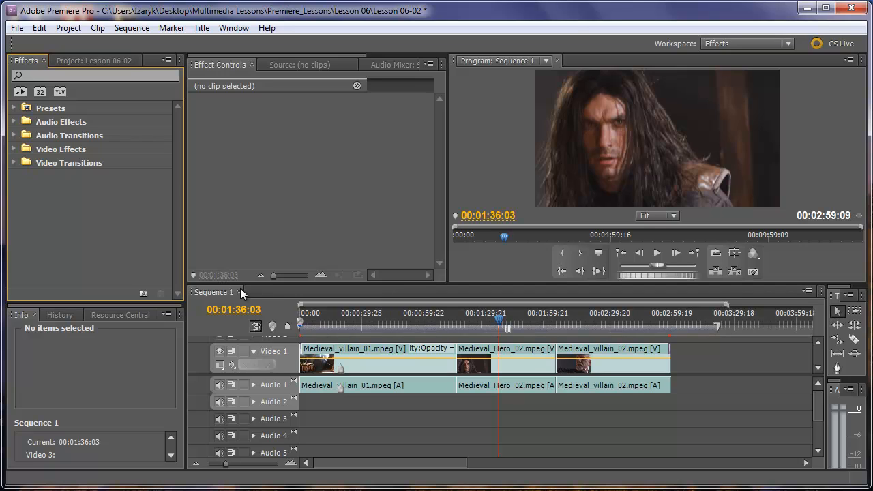
click(14, 162)
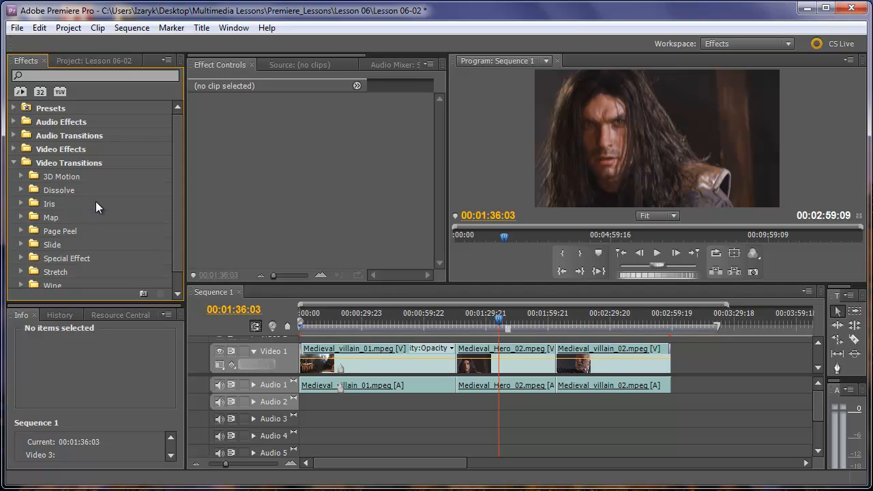
click(233, 28)
mouse_move(259, 48)
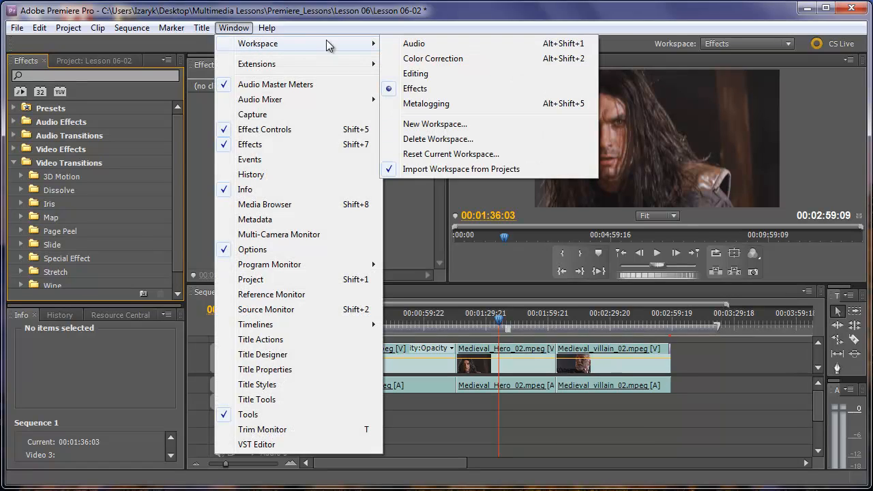
click(330, 15)
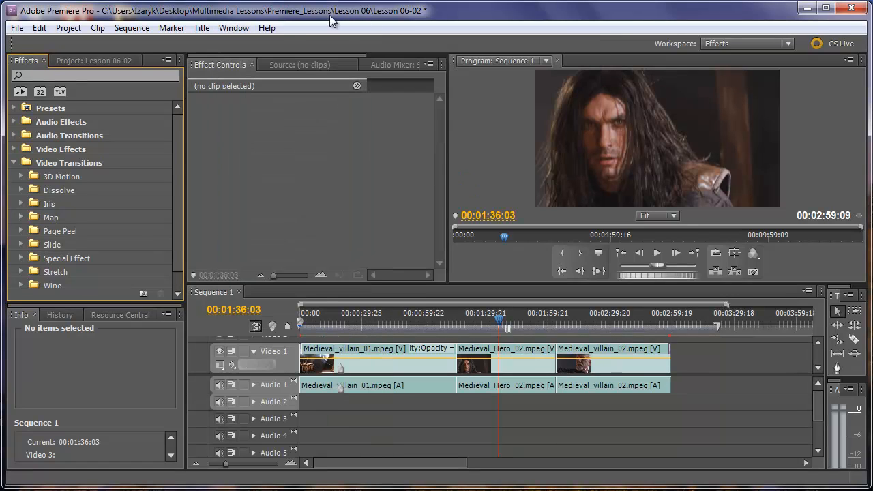
Apply the Cross Dissolve transition to the beginning of Medieval_villain_01.mpeg on Video 1.
click(22, 190)
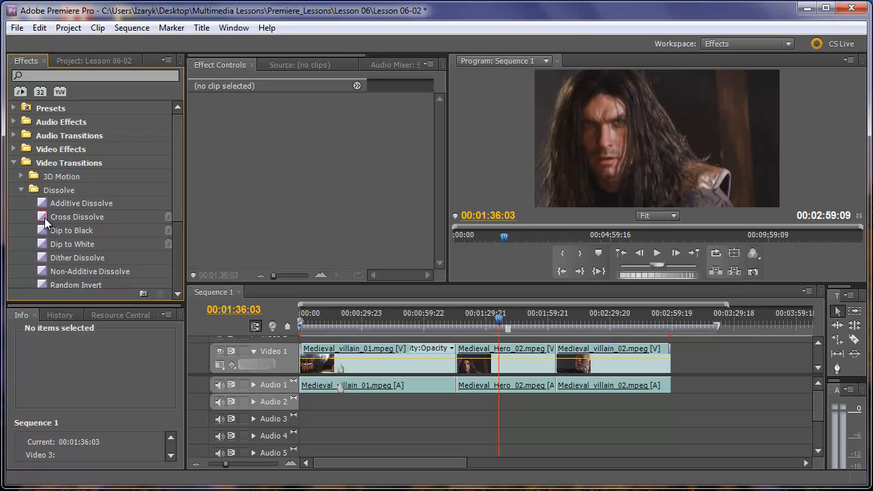
drag(44, 217, 303, 361)
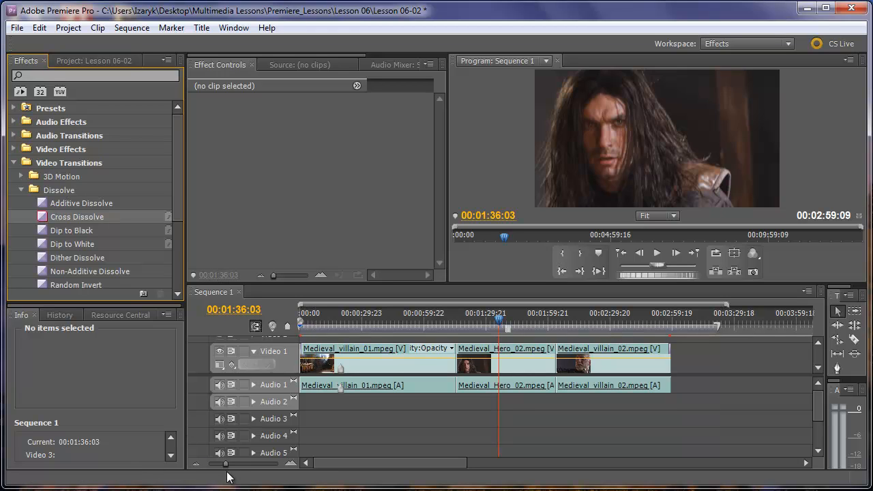
drag(228, 470, 234, 468)
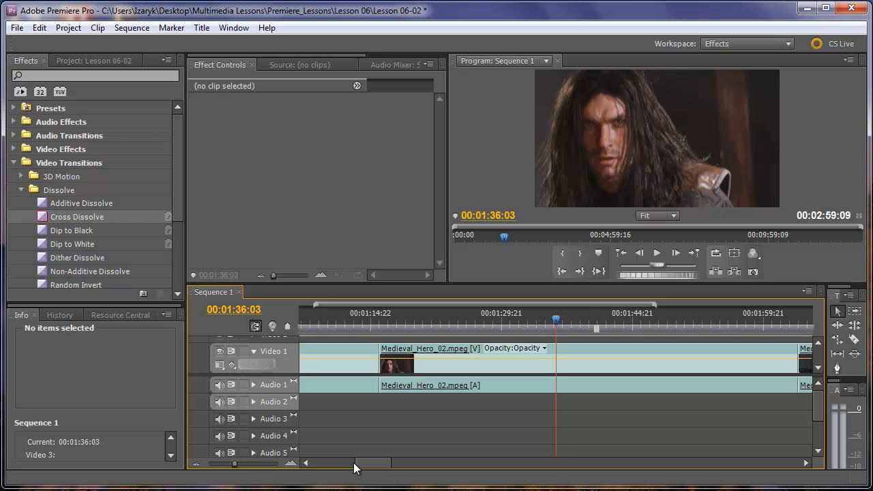
drag(357, 465, 330, 473)
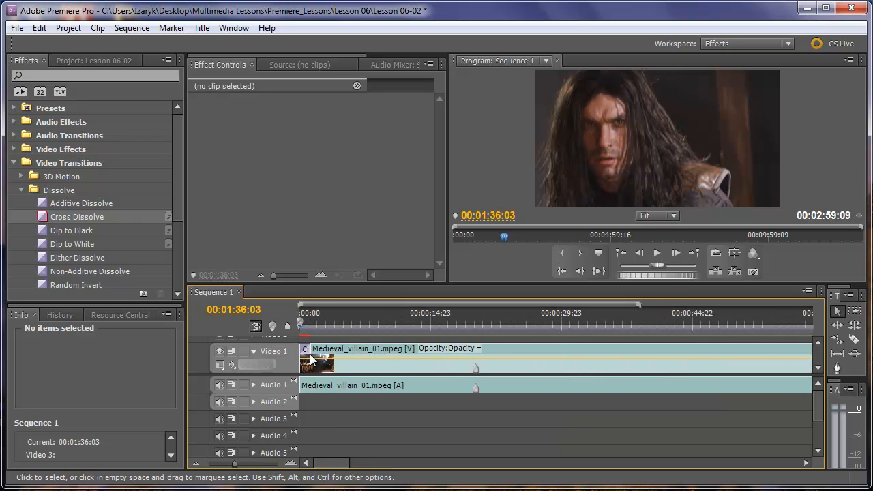
mouse_move(307, 362)
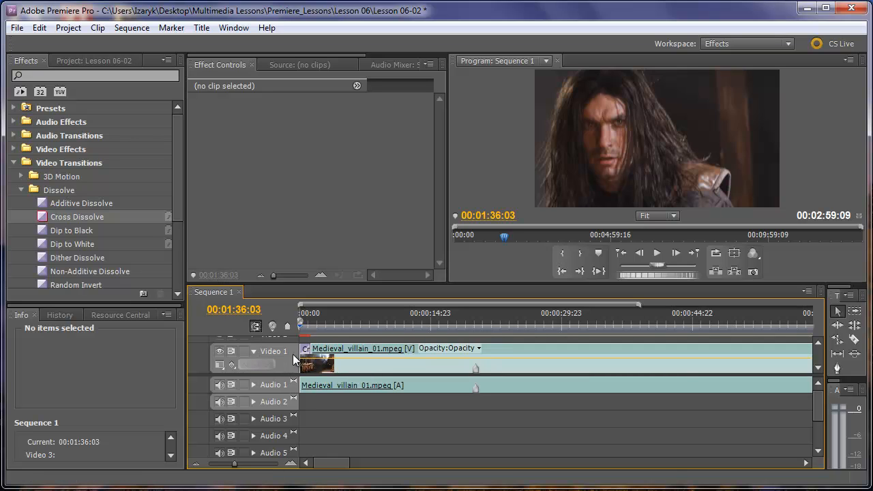
Select the Cross Dissolve at the start of Medieval_villain_01.mpeg and enlarge the Effect Controls area in width and height.
click(305, 349)
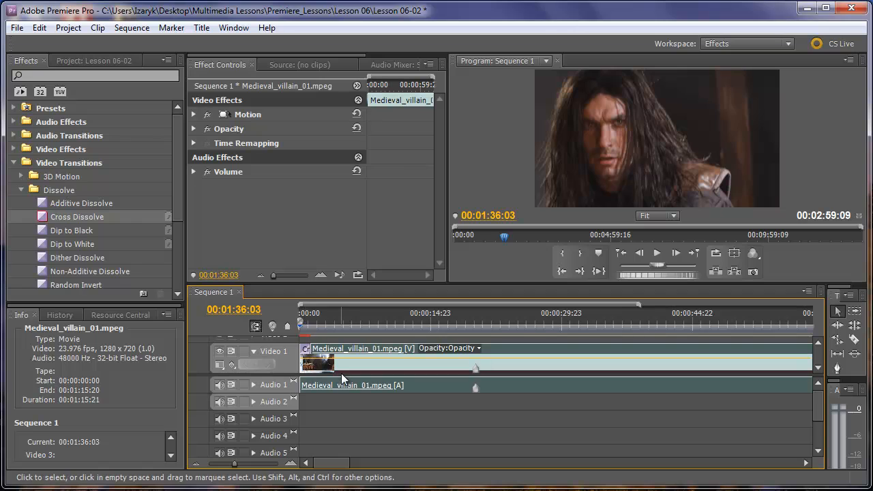
click(307, 349)
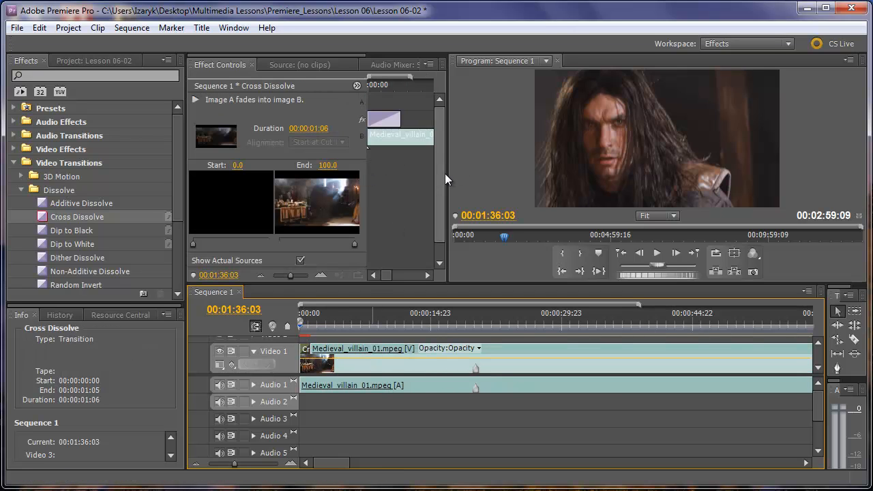
drag(446, 174, 547, 171)
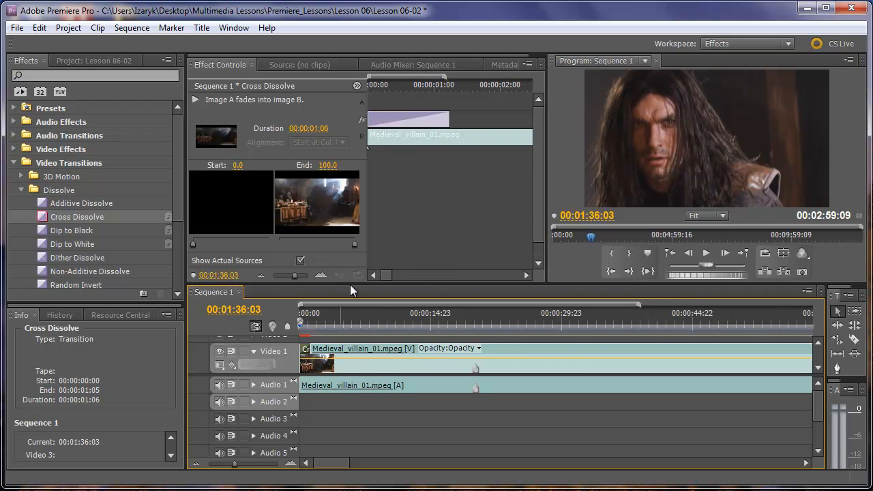
drag(350, 286, 352, 310)
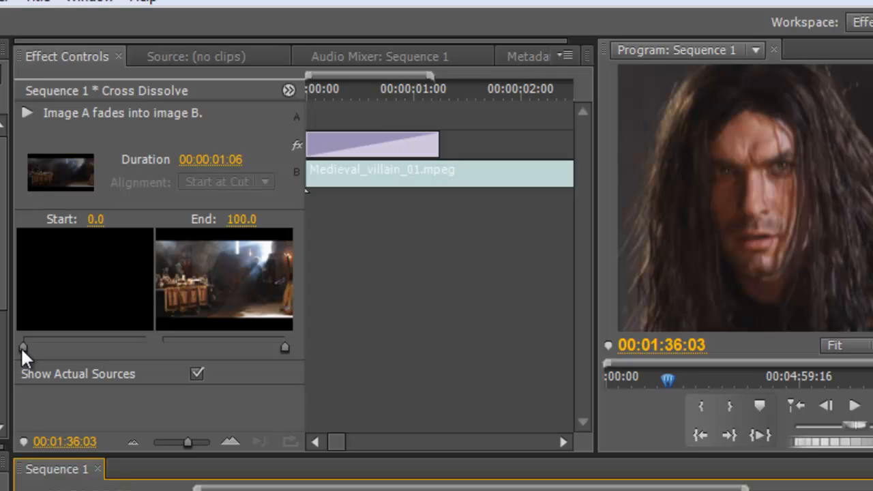
Set the Cross Dissolve's start to 41.4 and end to 66.7, and preview the transition from the beginning of the sequence.
mouse_move(23, 346)
mouse_down()
mouse_move(81, 346)
mouse_move(17, 347)
mouse_up()
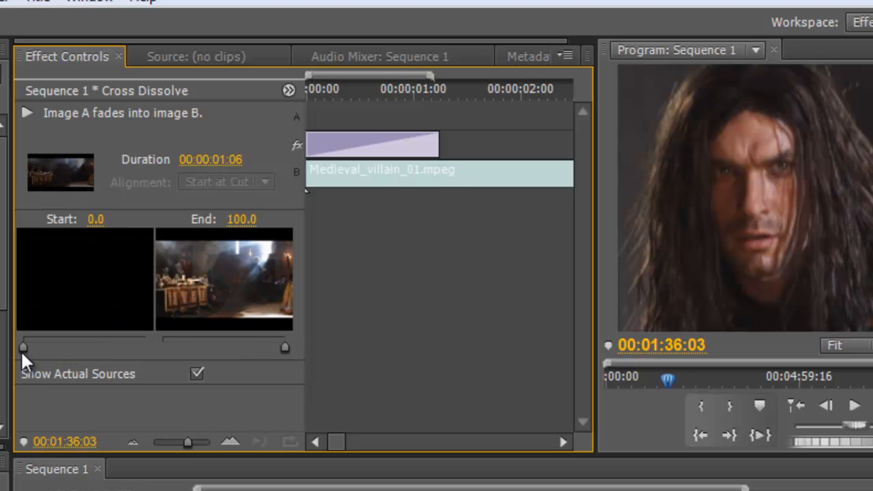
drag(23, 349, 74, 345)
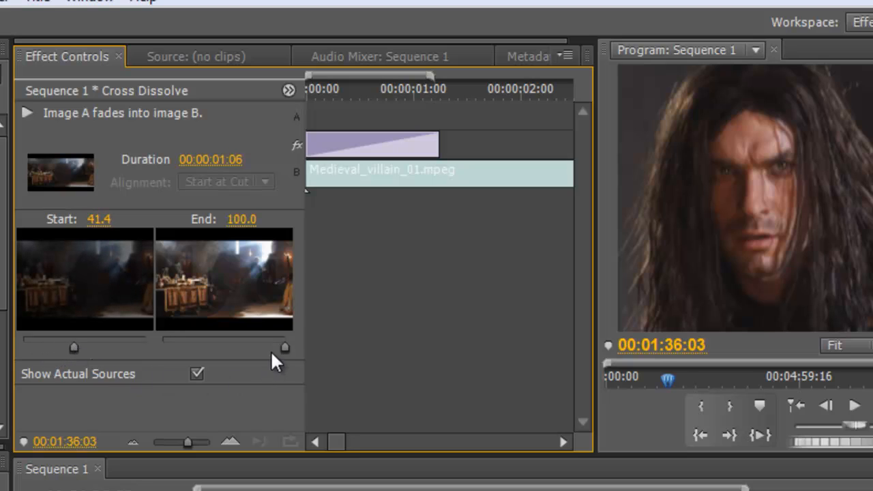
drag(284, 348, 220, 348)
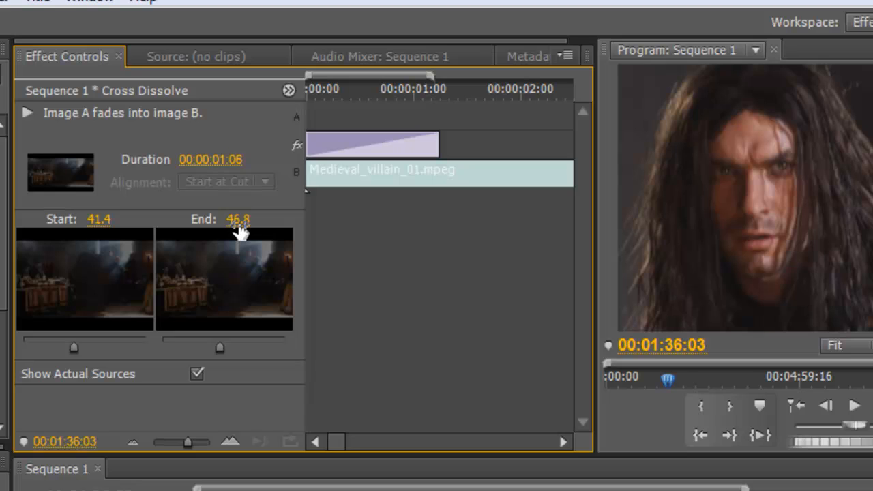
drag(221, 349, 247, 352)
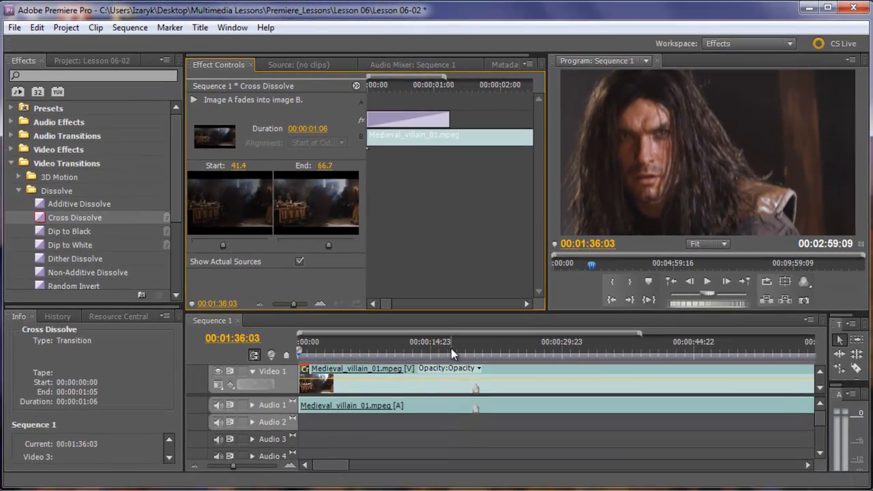
key(Home)
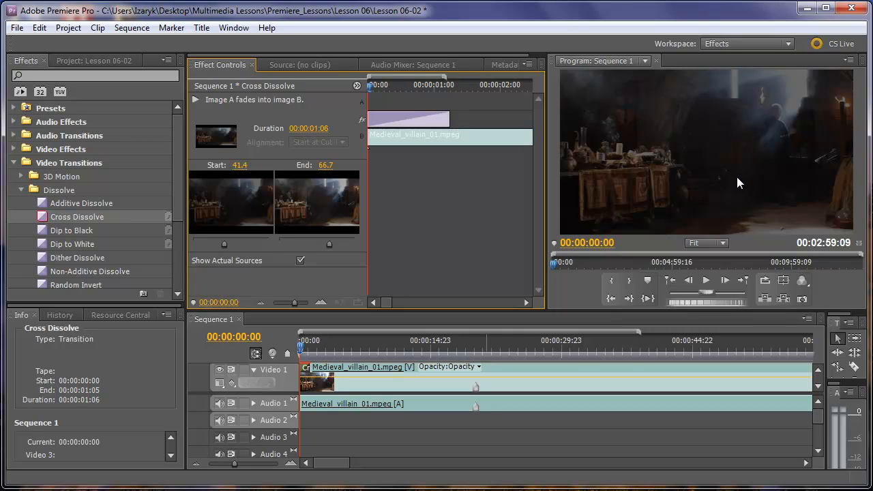
key(space)
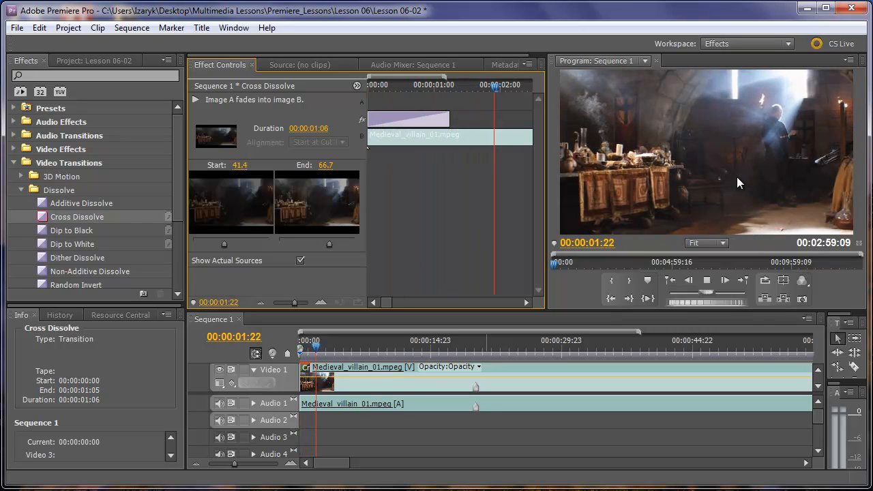
key(space)
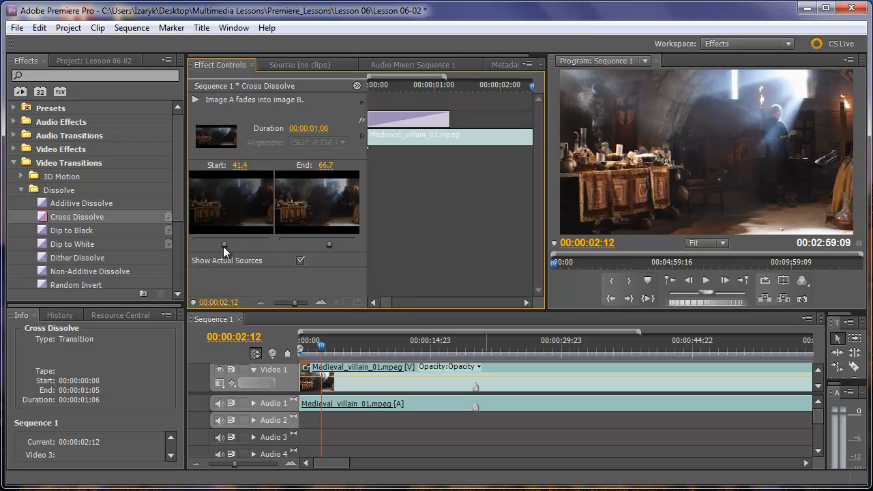
Reset the Cross Dissolve's start to 0.0 and end to 100.0, and play the opening of the sequence.
drag(224, 244, 191, 248)
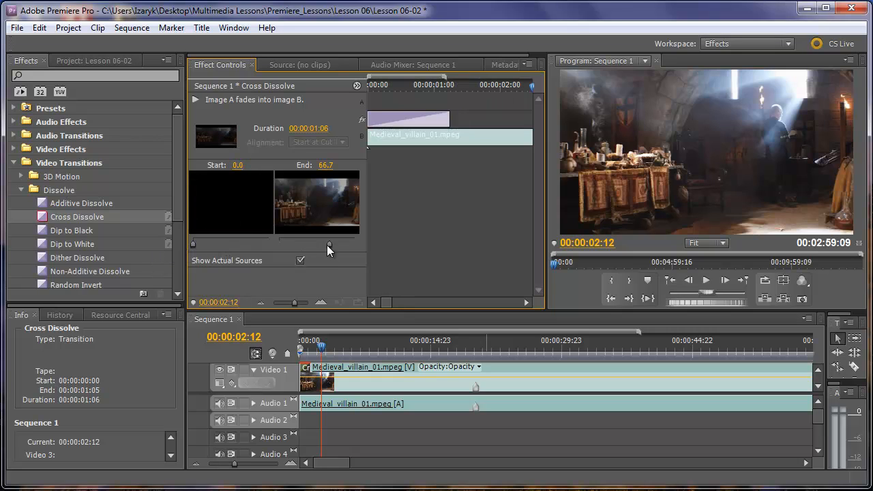
drag(327, 245, 366, 243)
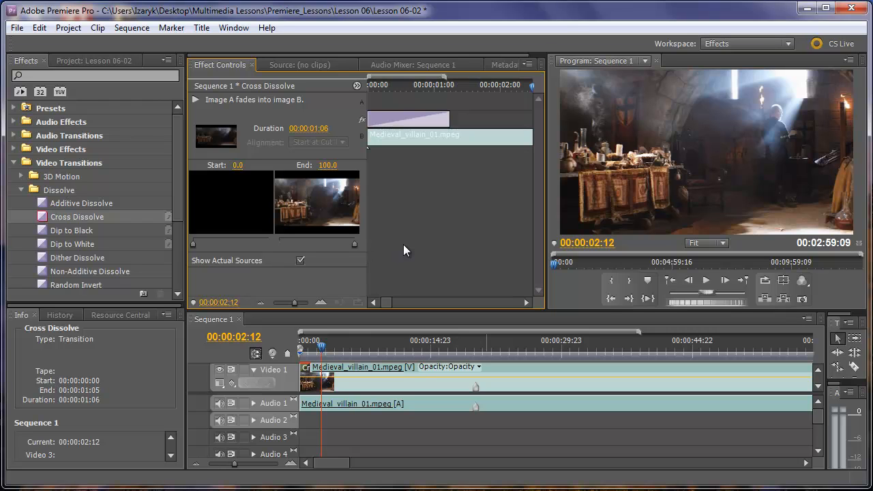
key(Home)
key(space)
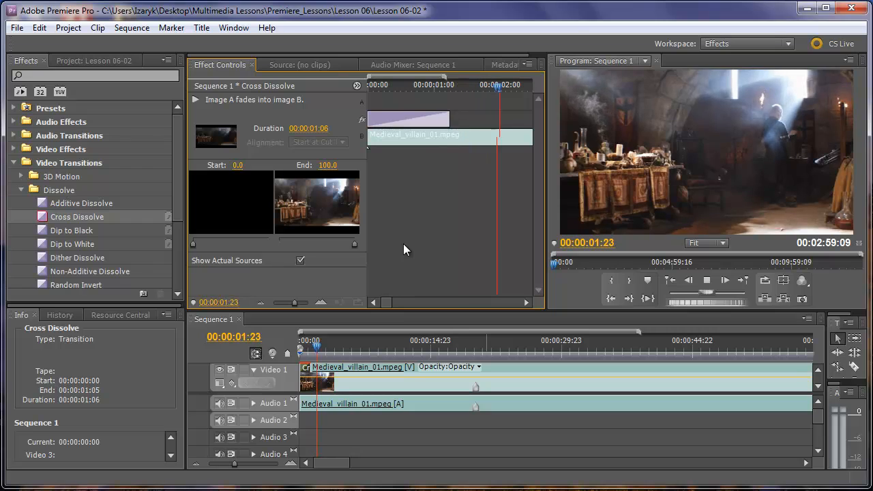
key(space)
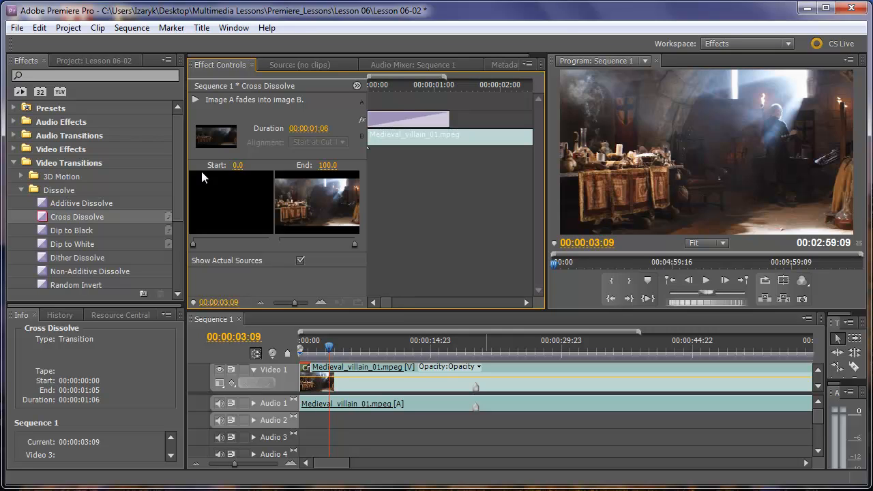
Lengthen the Cross Dissolve's duration to 00:00:03:02 and preview the longer fade from the sequence start.
drag(321, 129, 350, 126)
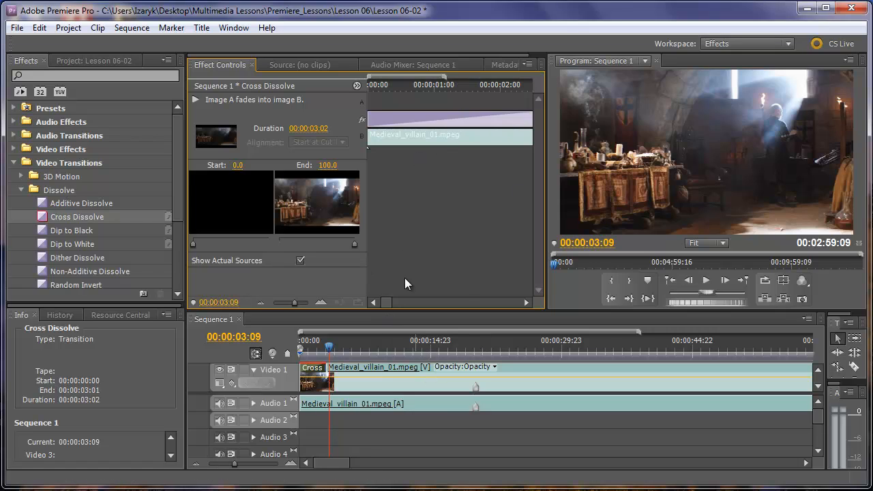
key(Home)
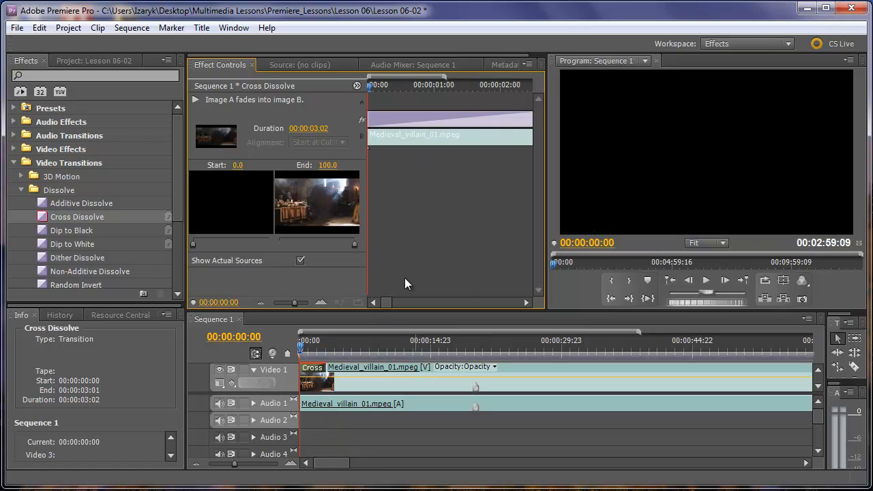
key(space)
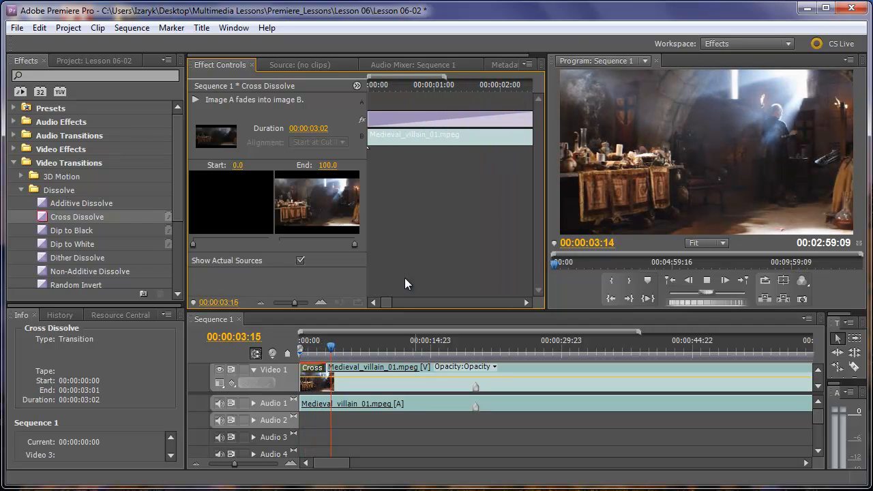
key(space)
Apply the Push transition from the Slide category at the cut between Medieval_villain_01.mpeg and Medieval_Hero_02.mpeg on Video 1.
click(22, 190)
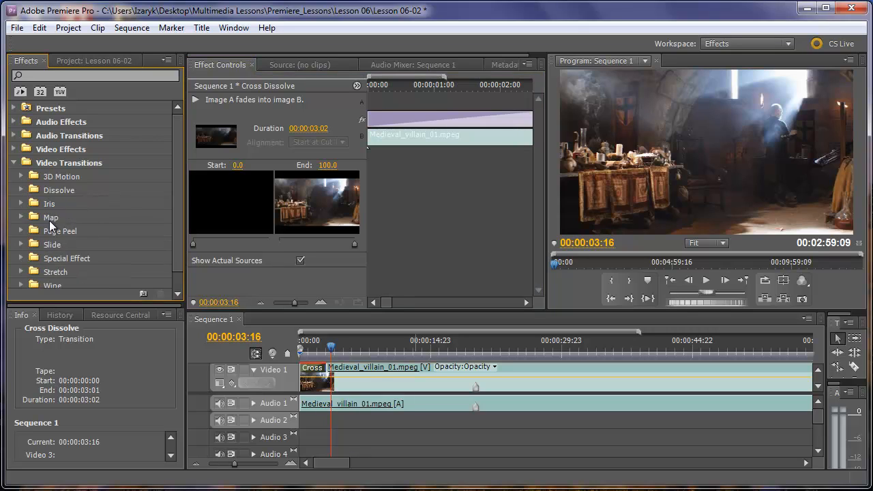
click(20, 244)
drag(176, 170, 176, 223)
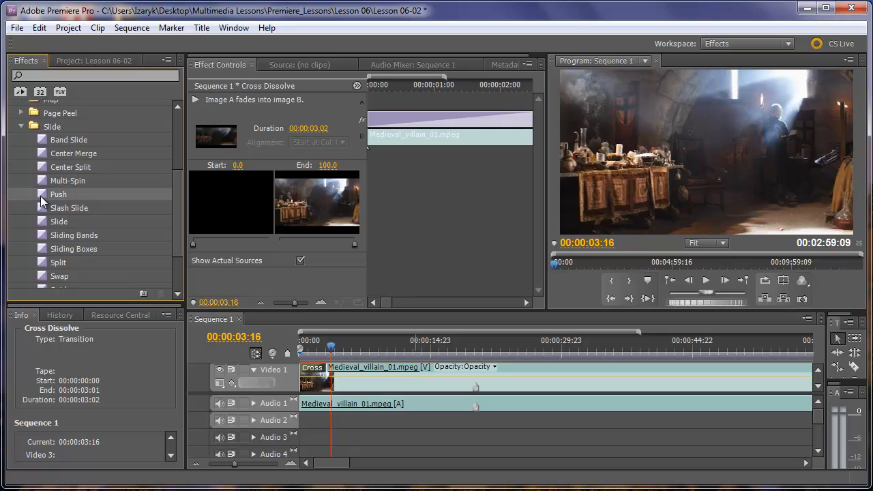
drag(43, 195, 58, 202)
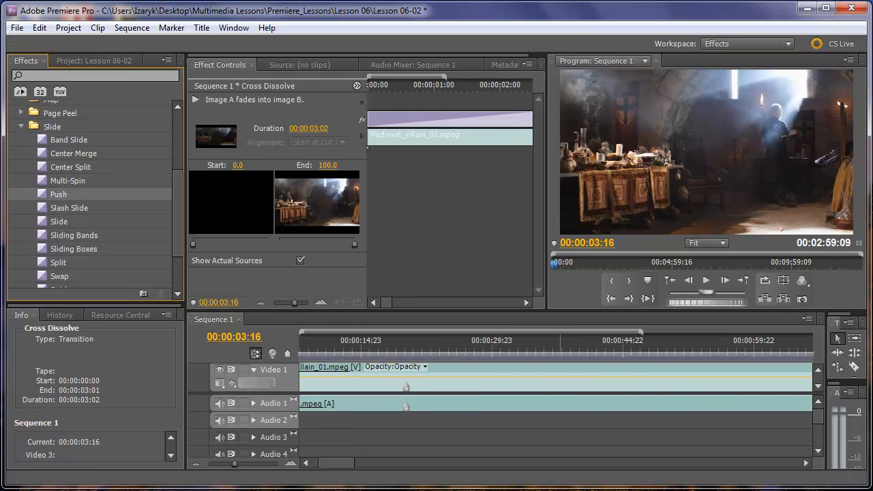
drag(234, 465, 230, 465)
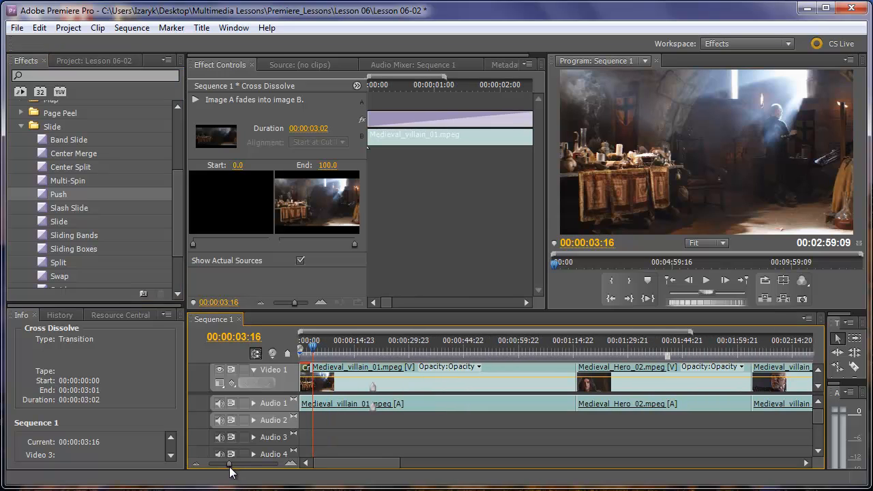
mouse_move(46, 198)
mouse_down()
mouse_move(312, 278)
mouse_move(581, 382)
mouse_up()
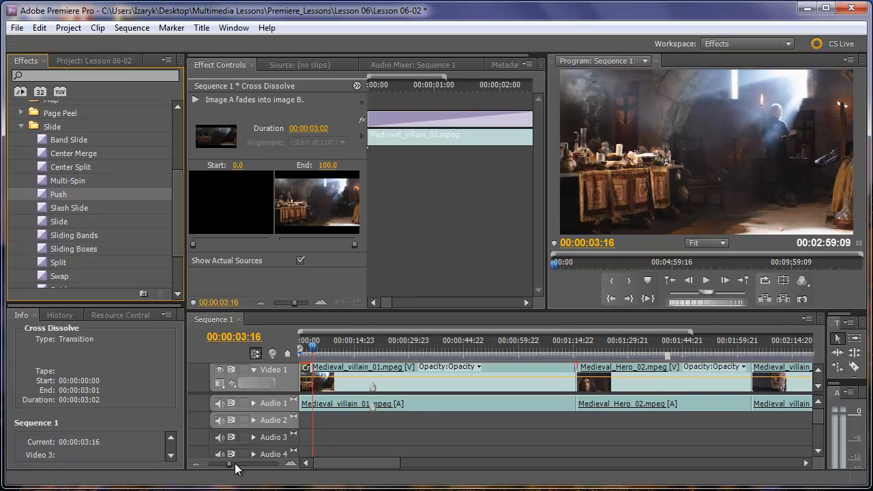
drag(235, 465, 239, 466)
drag(329, 464, 368, 466)
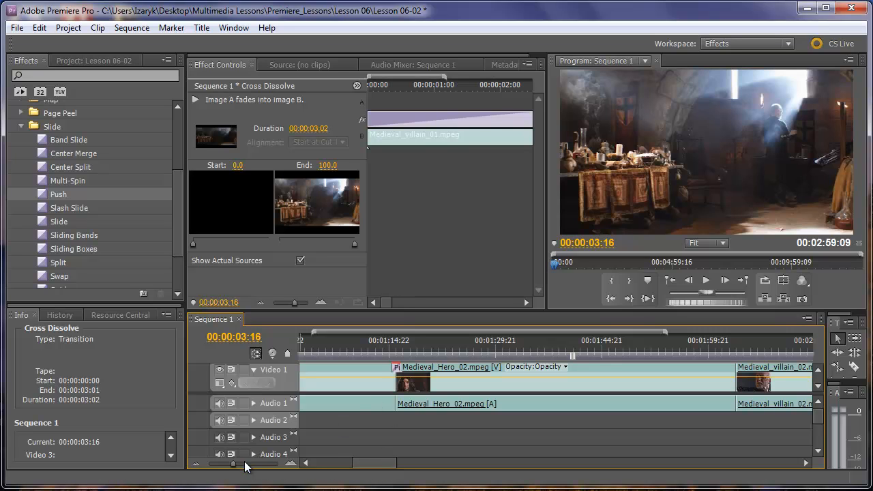
Play the Push transition twice from shortly before the cut between Medieval_villain_01.mpeg and Medieval_Hero_02.mpeg.
drag(232, 466, 239, 469)
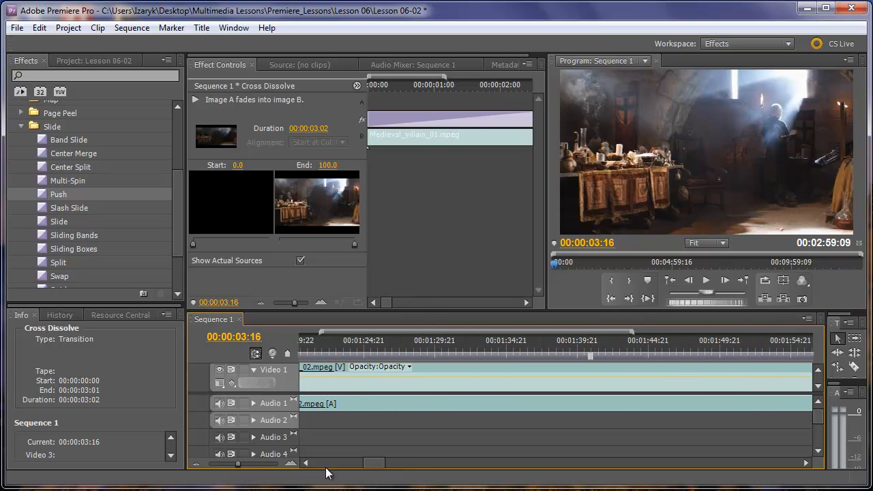
drag(380, 466, 364, 464)
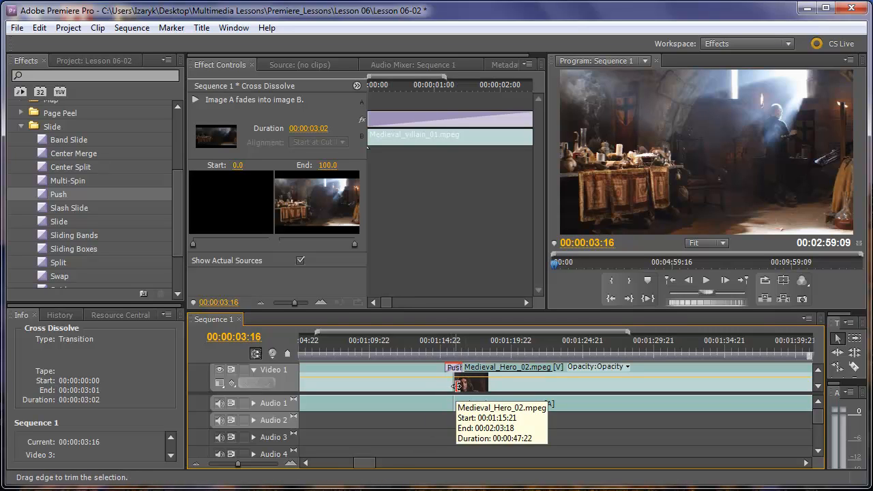
click(435, 347)
key(space)
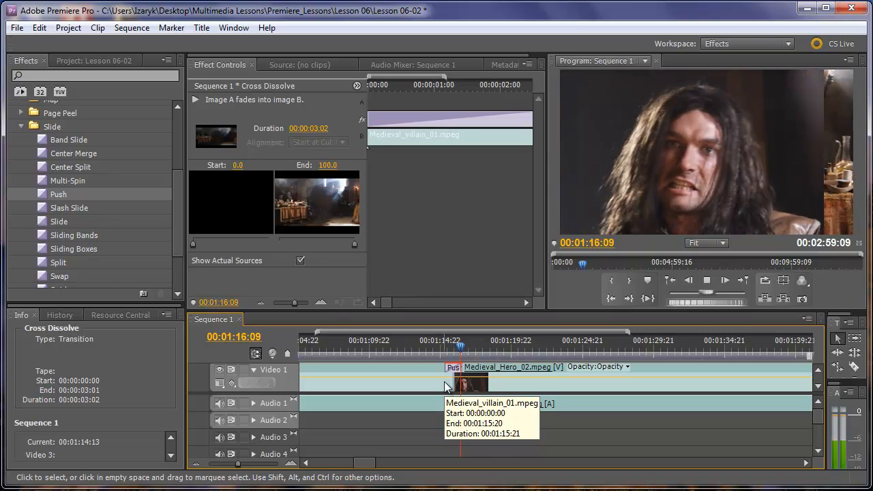
key(space)
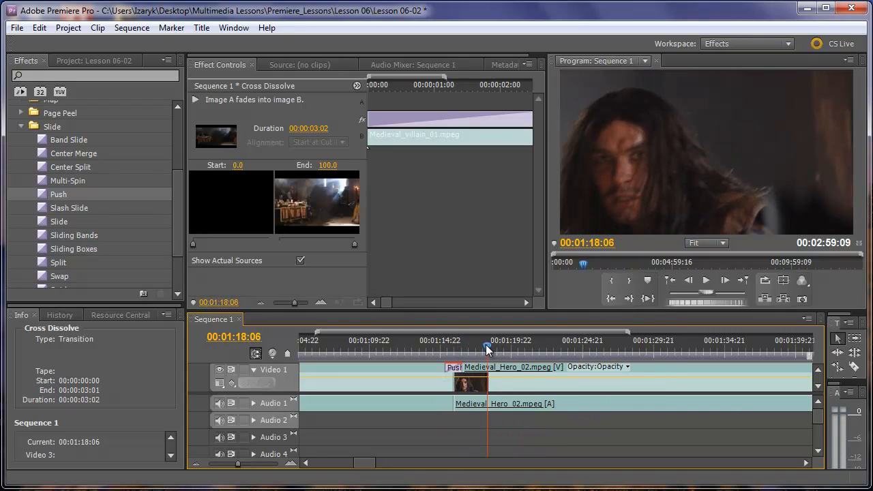
click(446, 350)
click(434, 351)
key(space)
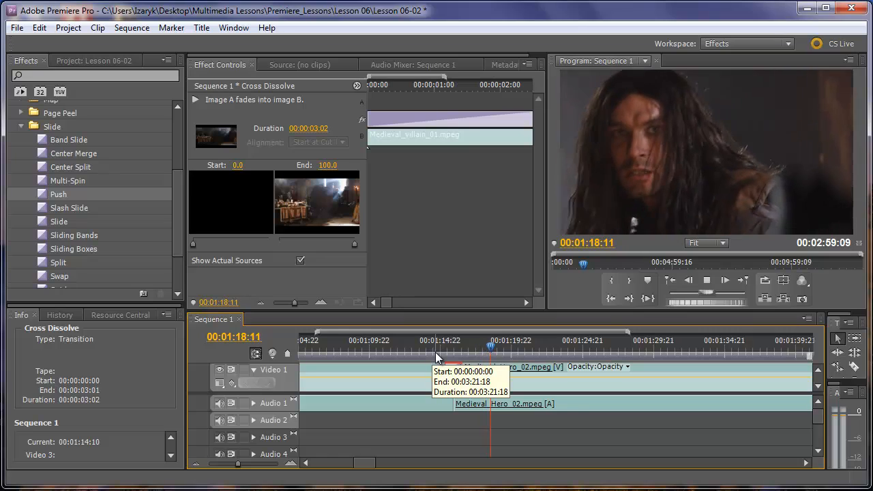
key(space)
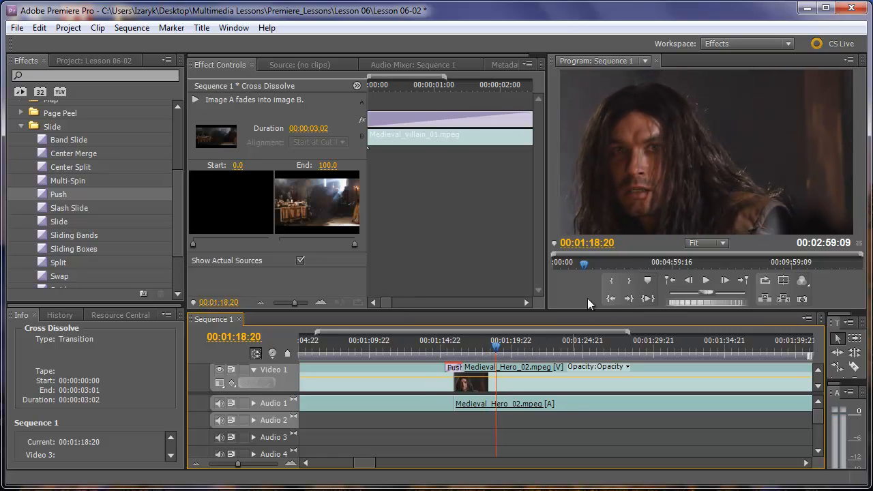
Turn on Reverse for the Push transition and preview it from just before the cut.
drag(450, 369, 451, 369)
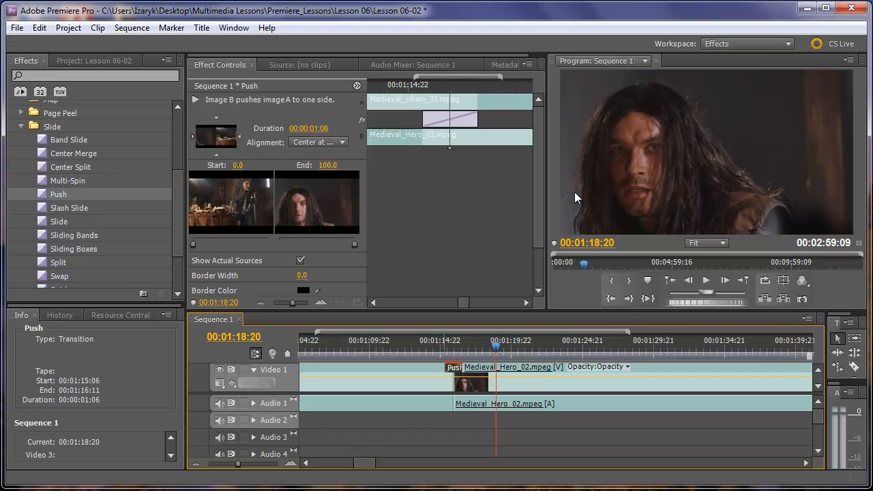
drag(538, 155, 532, 186)
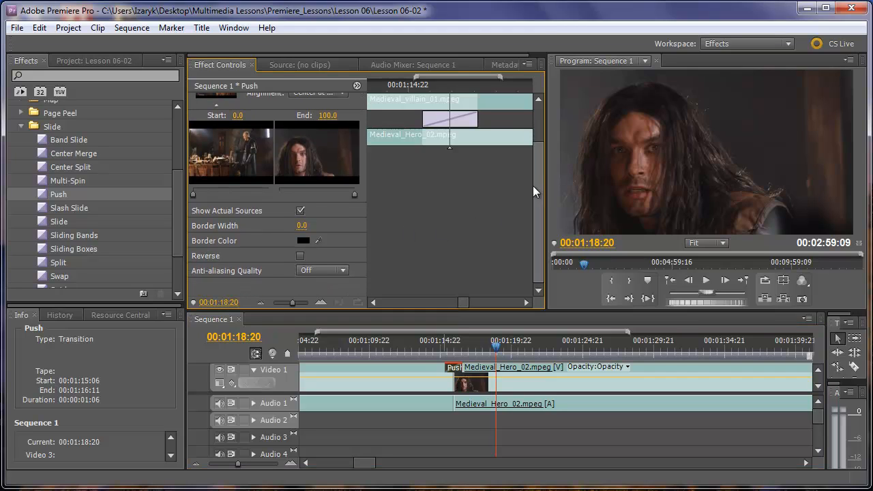
click(299, 257)
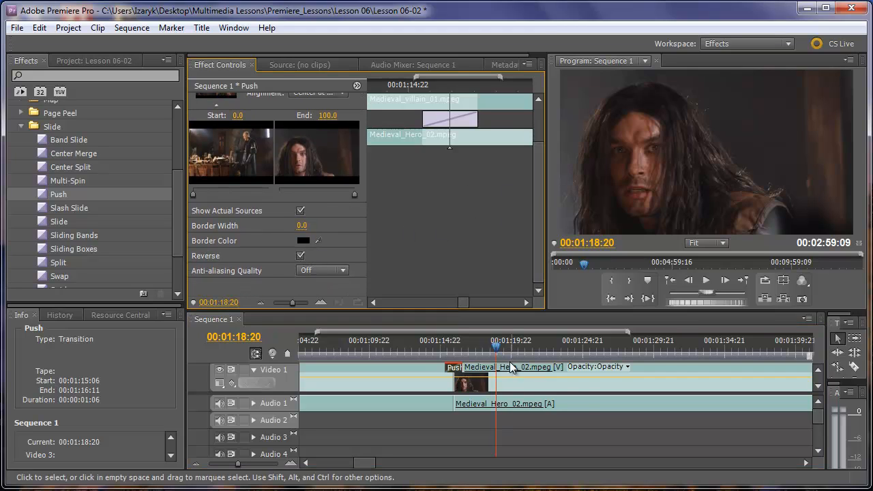
click(474, 348)
drag(475, 348, 434, 346)
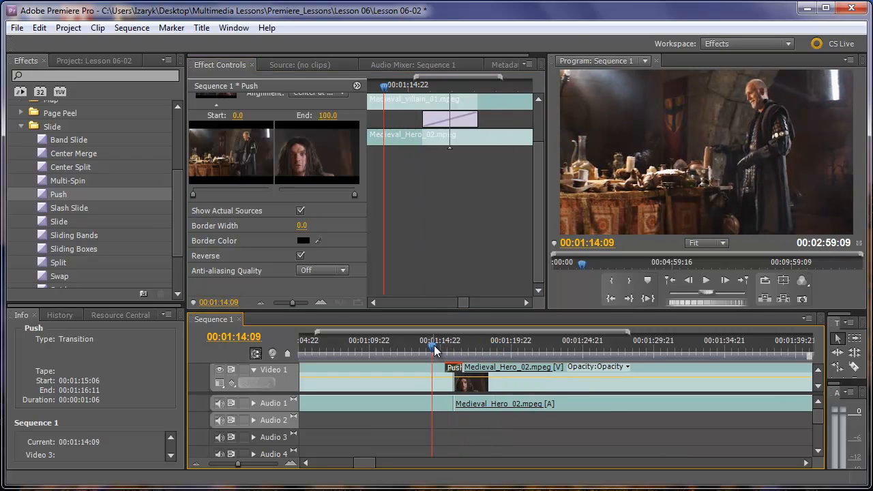
key(space)
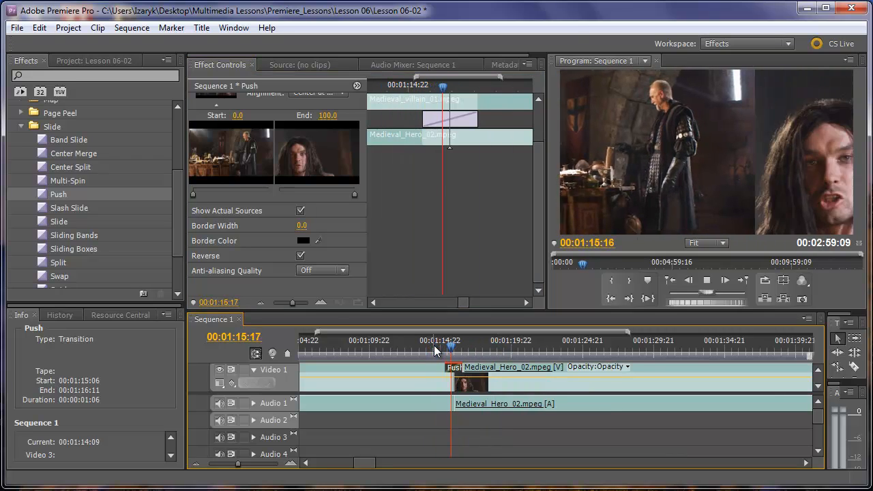
key(space)
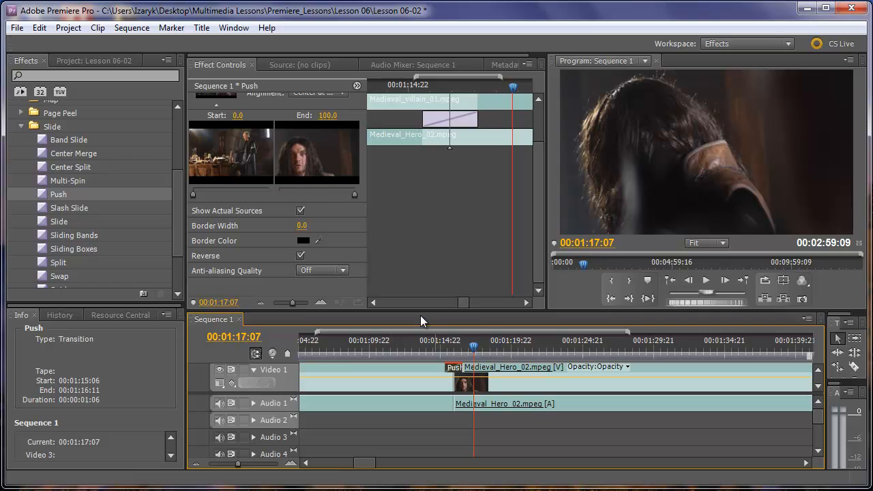
Enlarge the Effect Controls area, set the Push direction to the top-edge option for a vertical push, and preview it.
drag(422, 315, 415, 395)
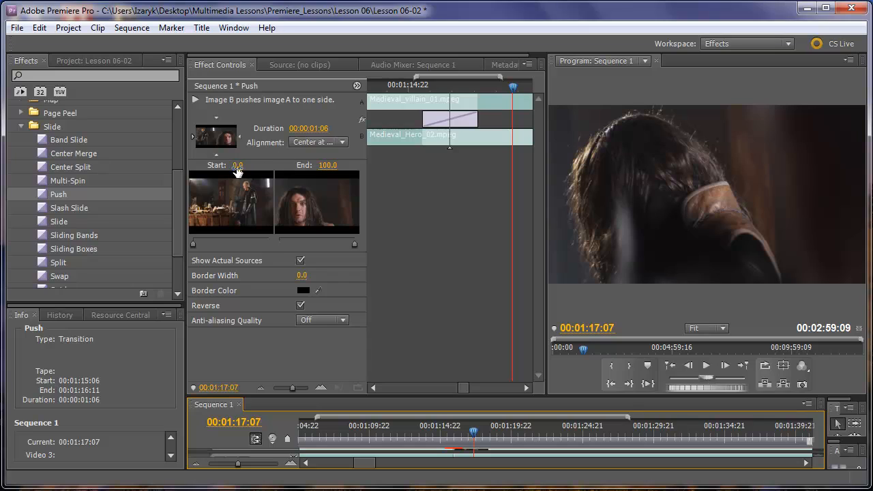
click(216, 119)
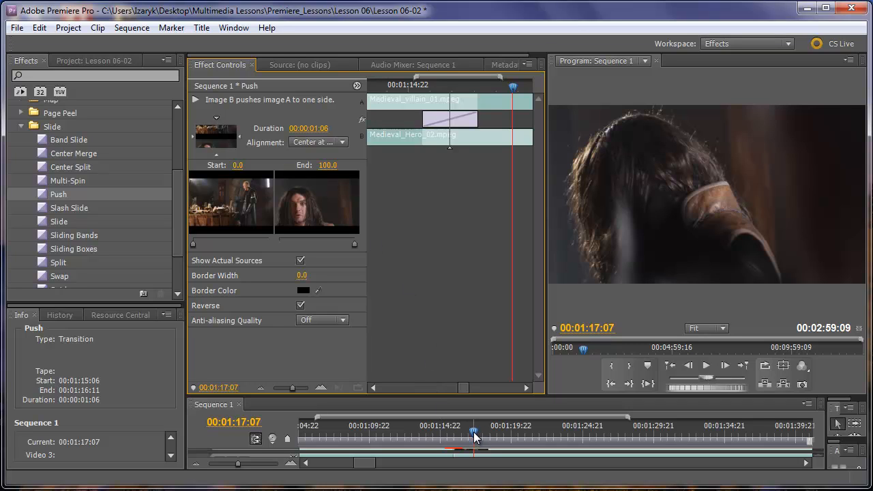
drag(474, 434, 423, 431)
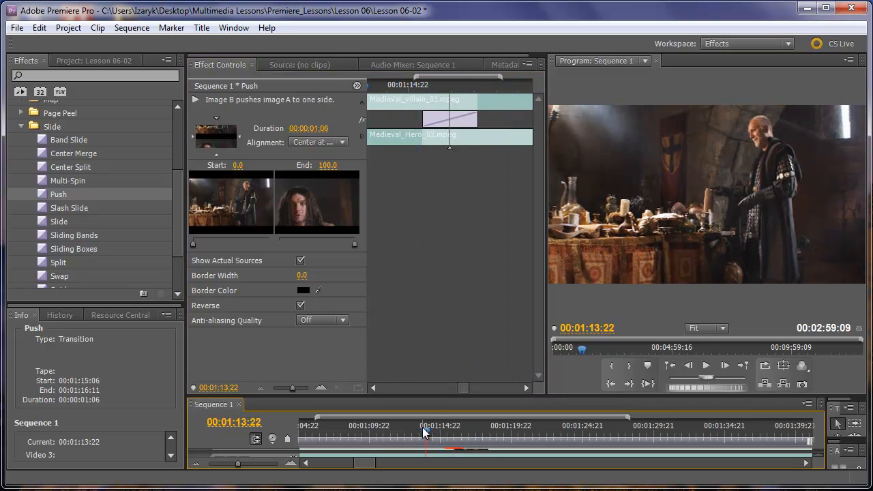
key(space)
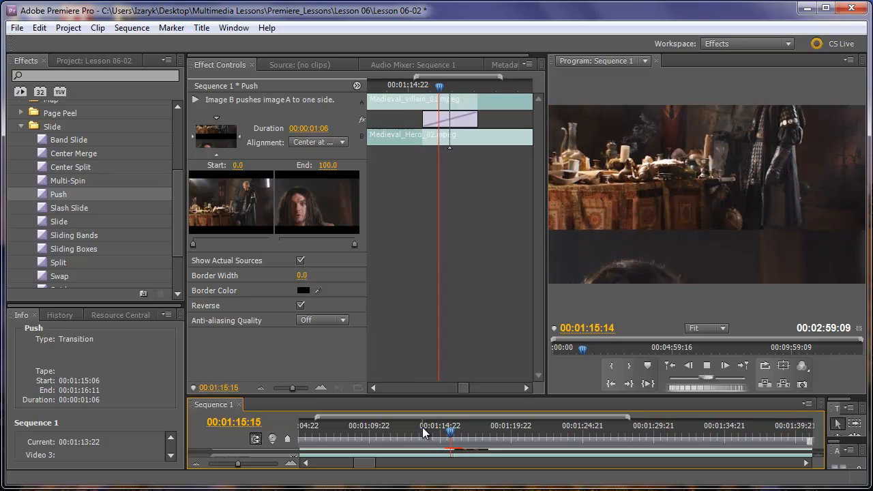
key(space)
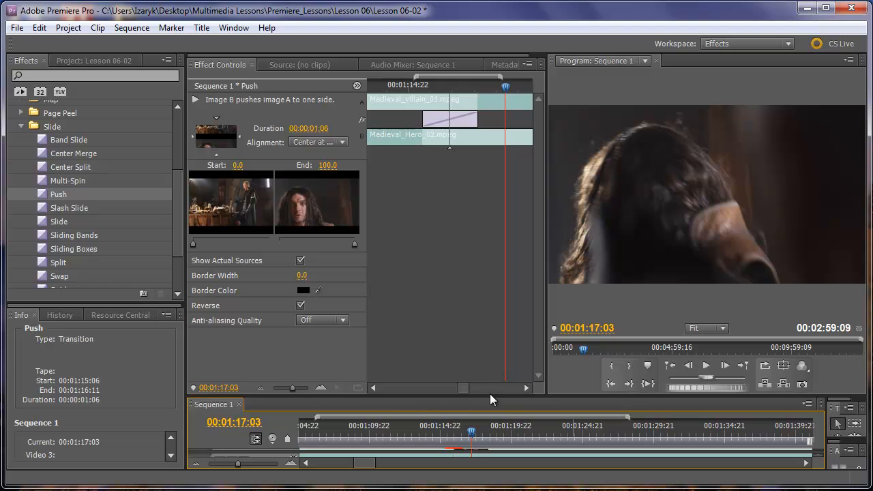
Rebalance the panel sizes and hide the timeline view in Effect Controls to enlarge the transition's source previews.
drag(490, 396, 466, 286)
drag(543, 176, 509, 179)
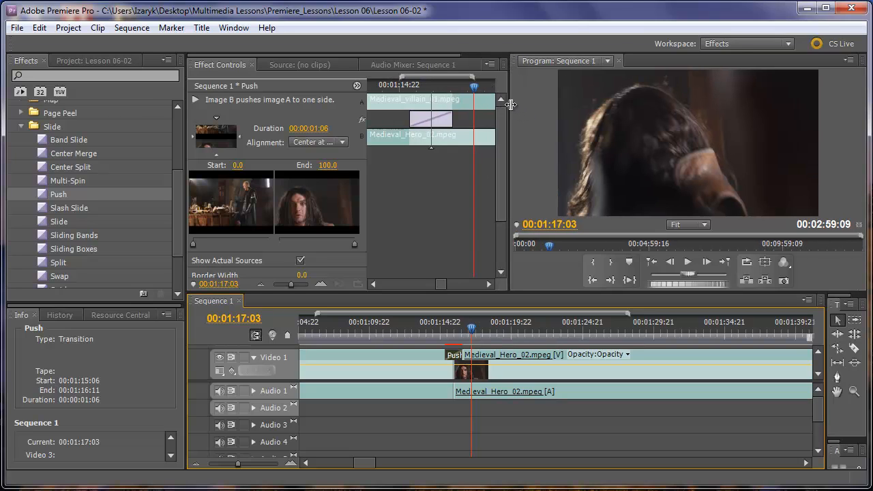
click(358, 84)
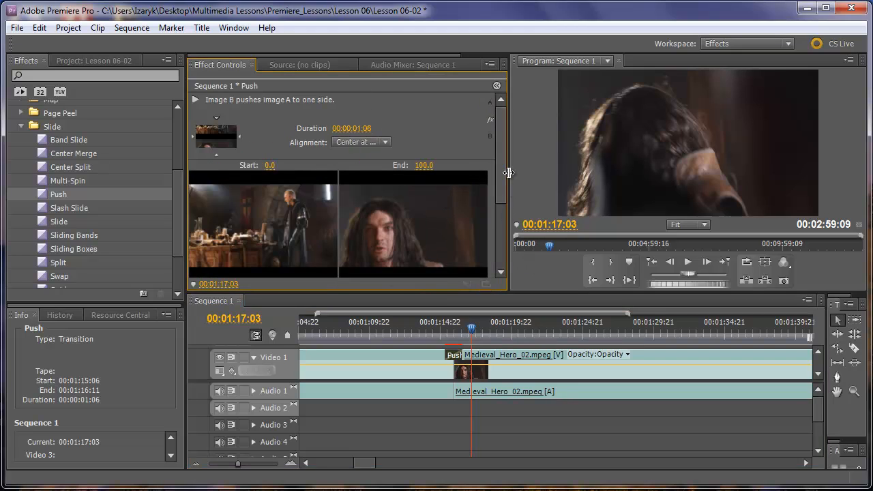
drag(509, 174, 525, 175)
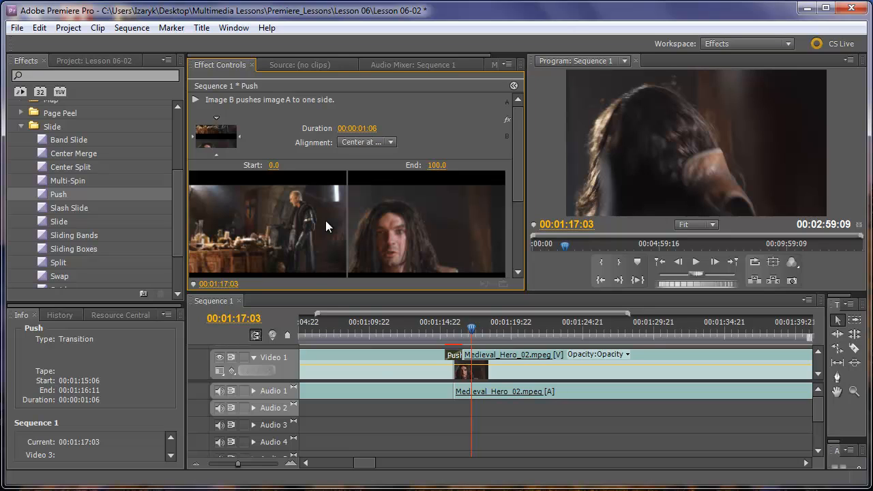
Apply the Wipe transition from the Wipe category at the cut between Medieval_Hero_02.mpeg and Medieval_villain_02.mpeg on Video 1.
drag(364, 463, 390, 464)
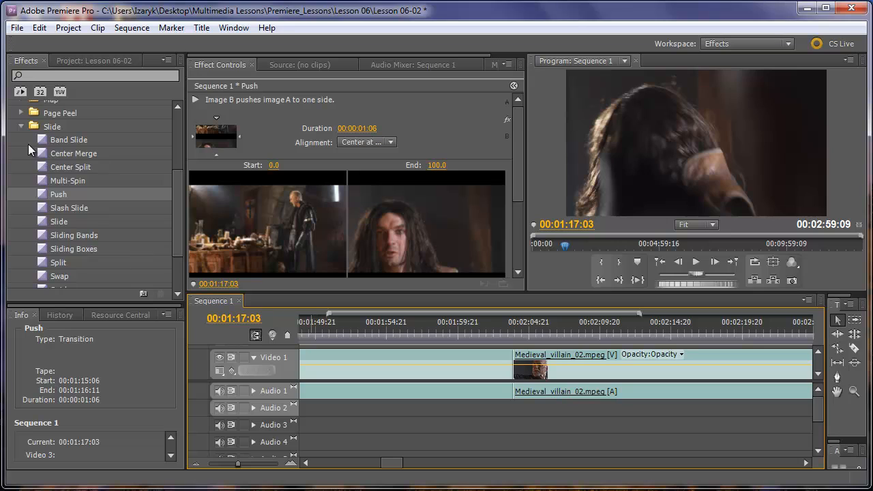
click(20, 127)
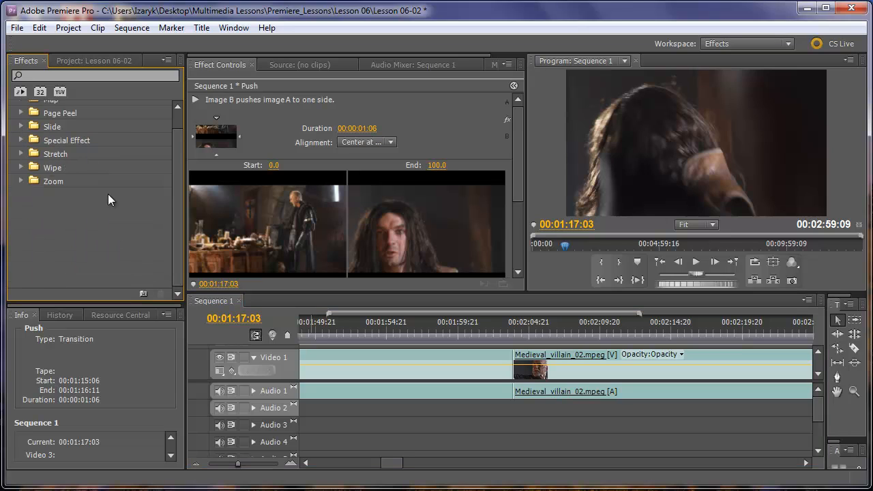
click(20, 168)
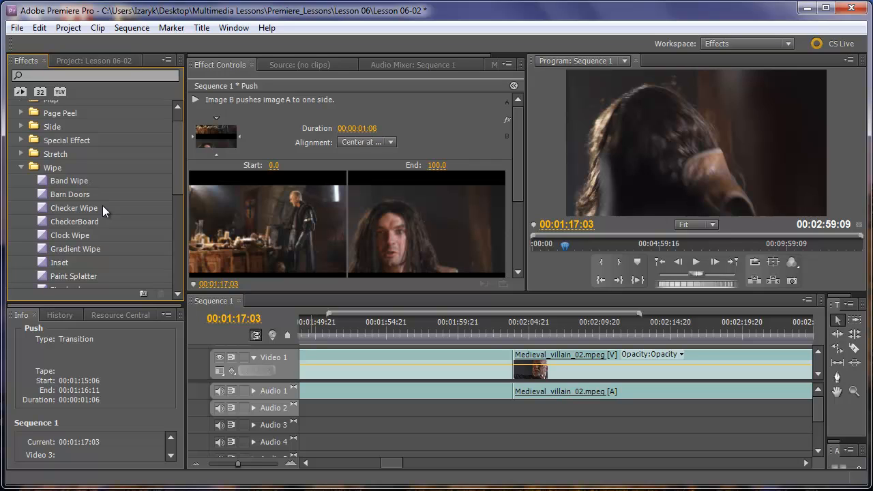
scroll(149, 220, up, 2)
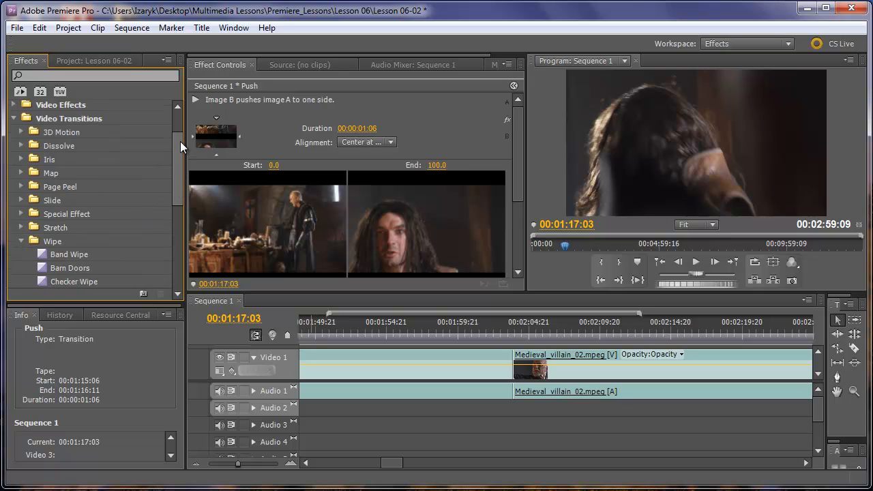
drag(180, 141, 174, 226)
drag(46, 256, 523, 363)
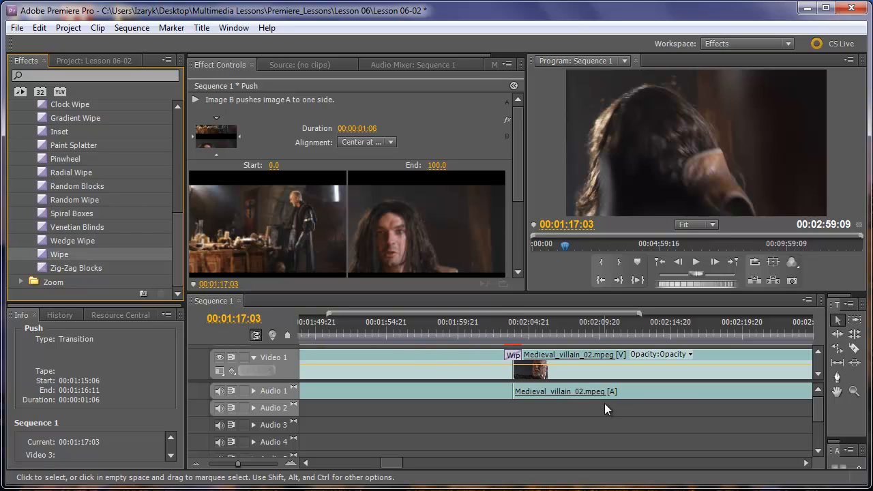
Preview the Wipe transition by playing from just before the cut to Medieval_villain_02.mpeg.
click(499, 324)
key(space)
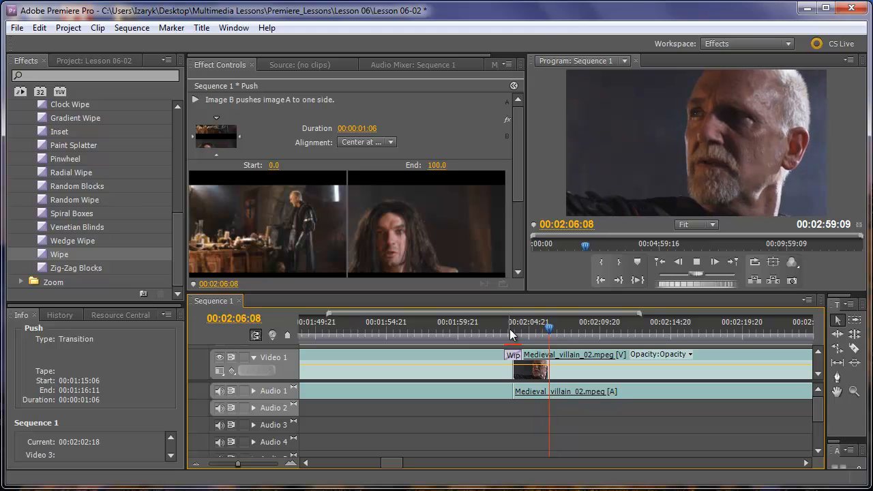
key(space)
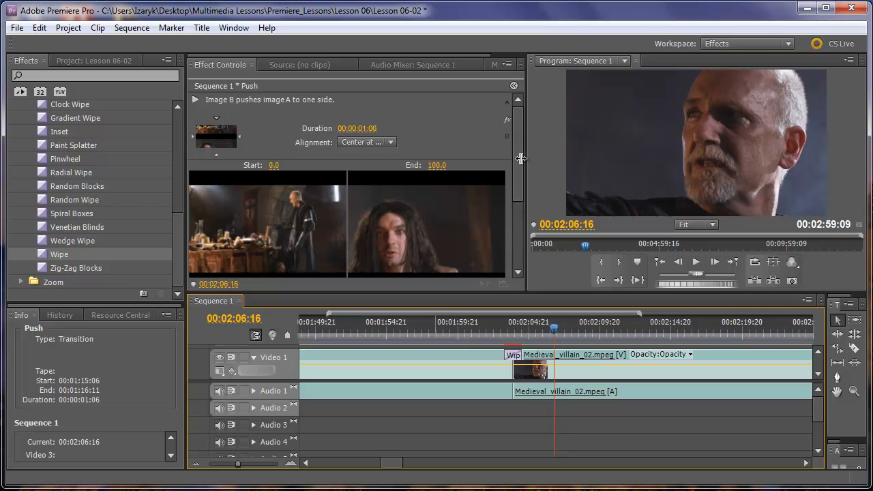
Select the Wipe transition, enlarge Effect Controls, and set the border width to 20.0 with a diagonal wipe from the upper-left corner.
drag(527, 159, 504, 159)
click(512, 354)
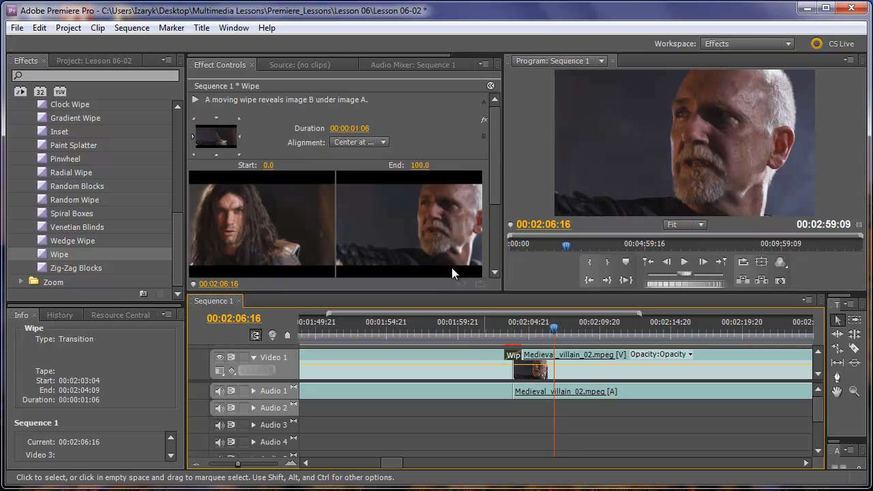
drag(414, 291, 419, 408)
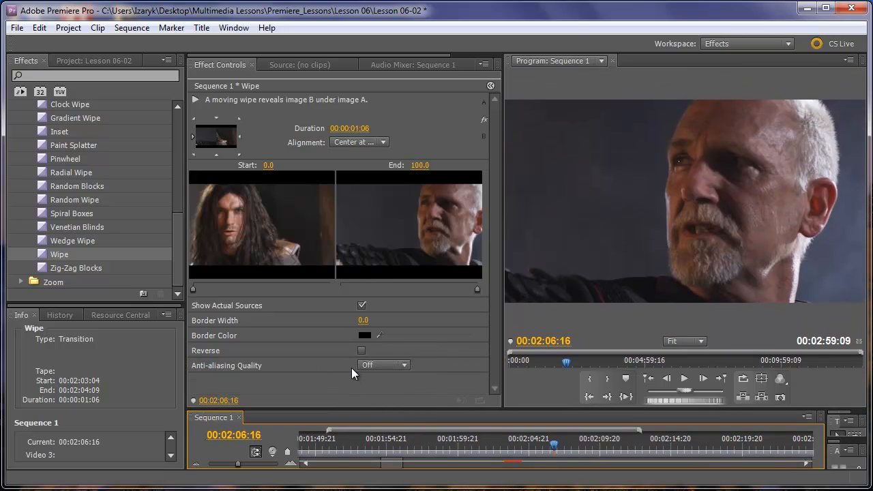
click(363, 320)
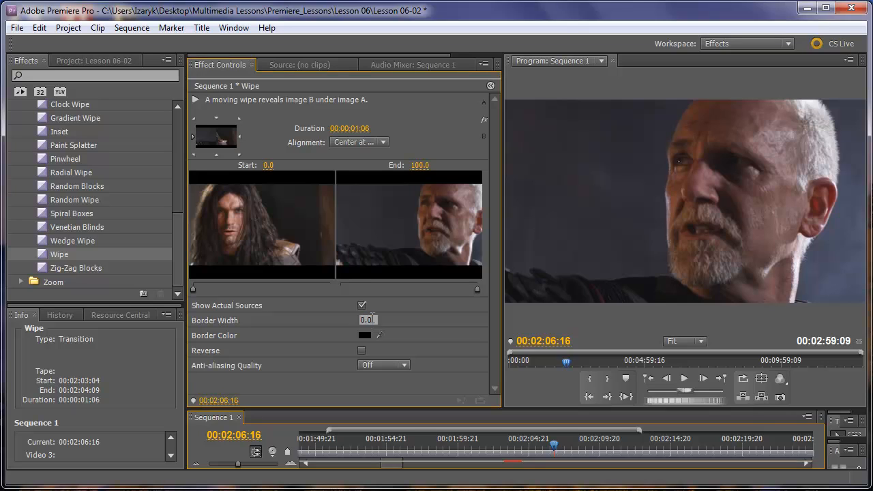
text(20.0)
key(Return)
Set the Wipe transition's border color to bright red and play the transition across the cut.
click(364, 336)
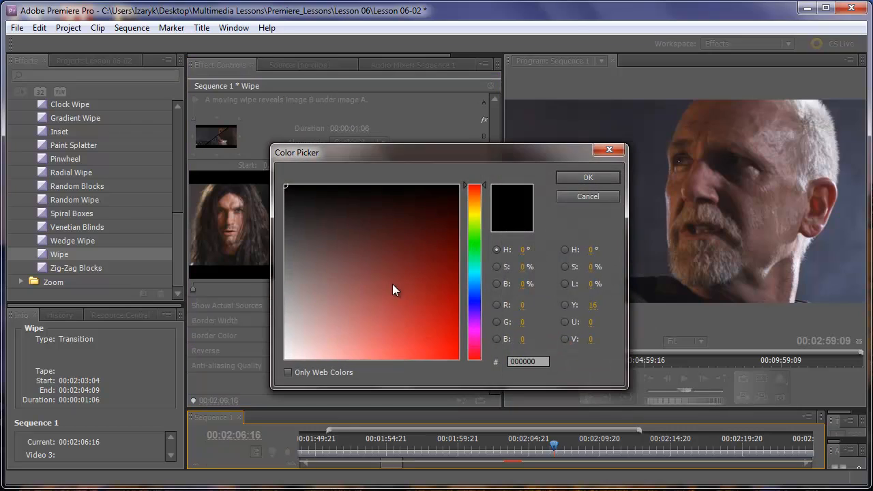
click(453, 350)
click(573, 179)
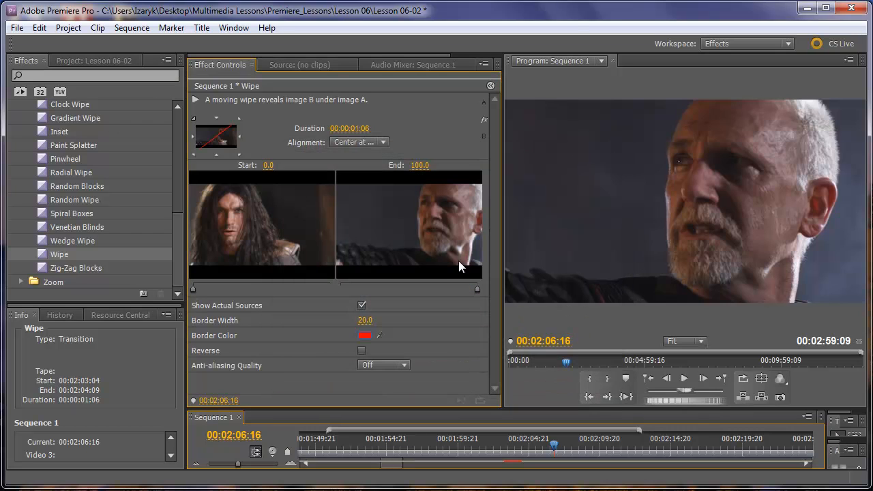
drag(551, 443, 490, 447)
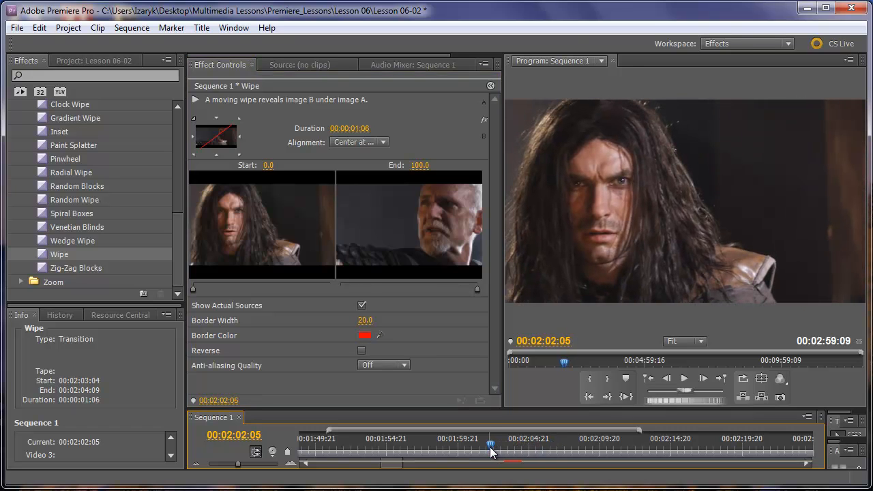
key(space)
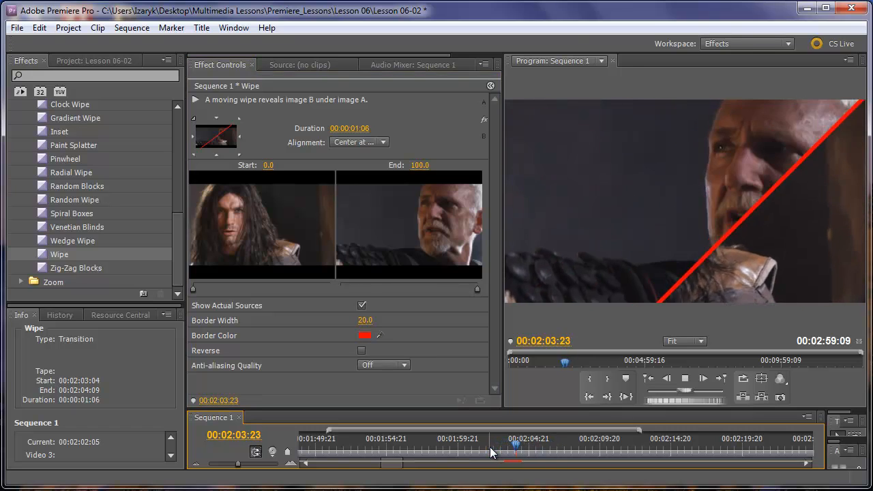
key(space)
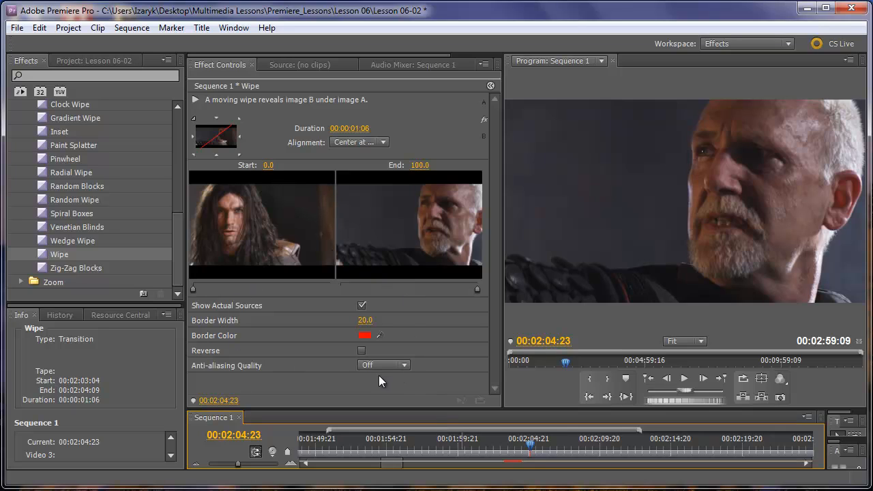
Set the Wipe transition's anti-aliasing quality to High and play the transition across the cut.
click(403, 365)
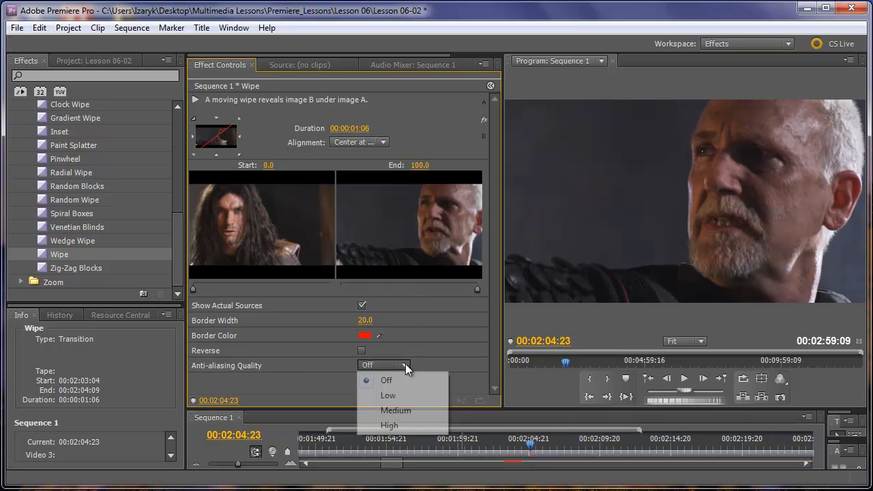
click(395, 425)
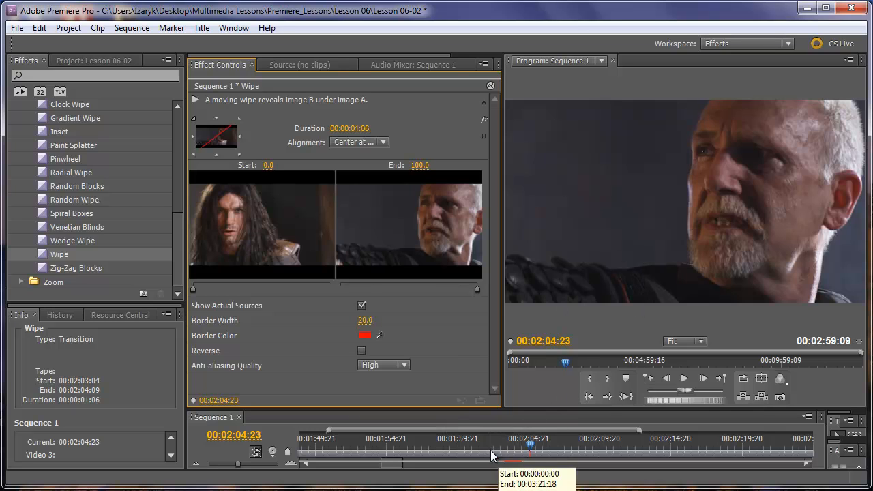
click(490, 448)
key(space)
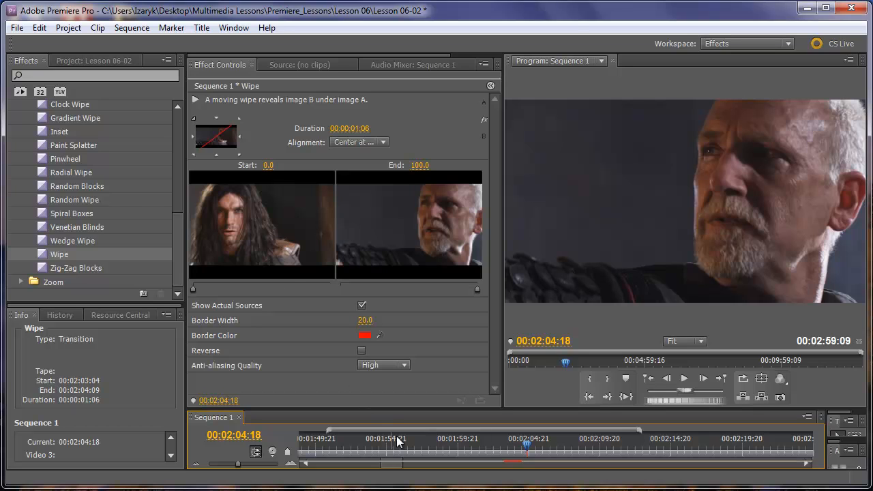
Replace the Flip transition at the end of the last clip on Video 1 with Iris Round from the Iris category.
drag(423, 408, 423, 244)
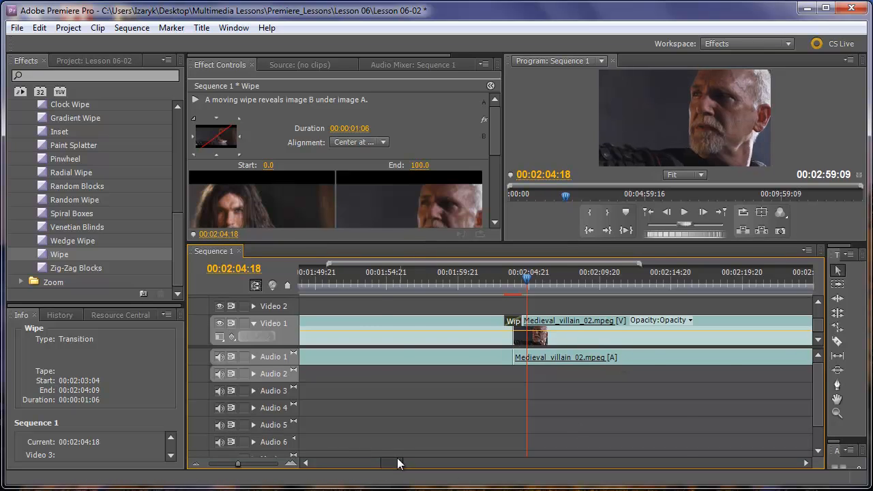
drag(400, 462, 433, 463)
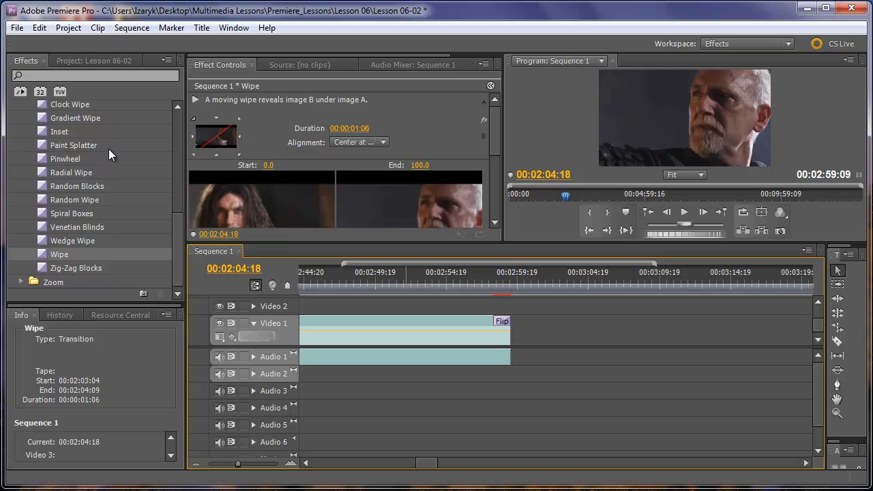
drag(178, 218, 176, 176)
click(24, 170)
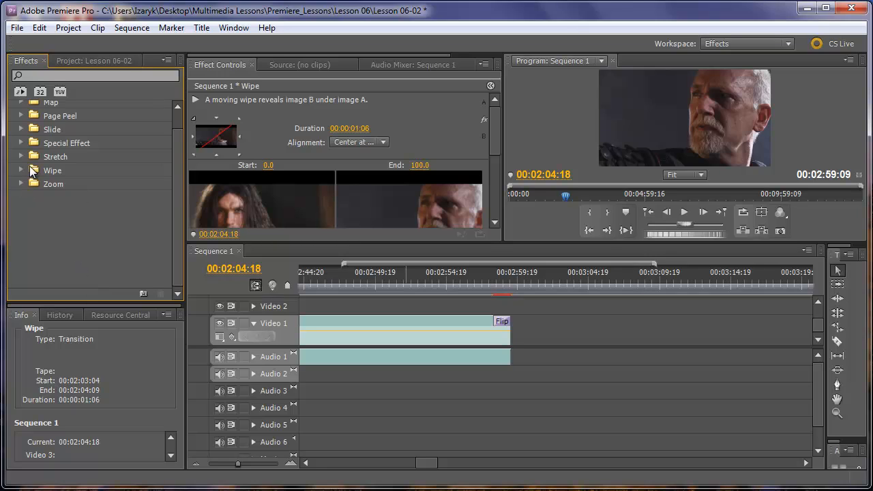
scroll(179, 230, up, 3)
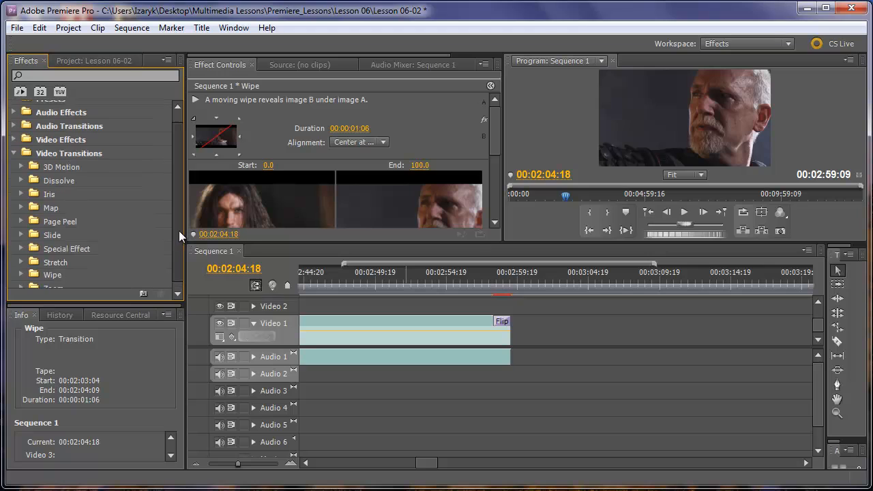
click(21, 203)
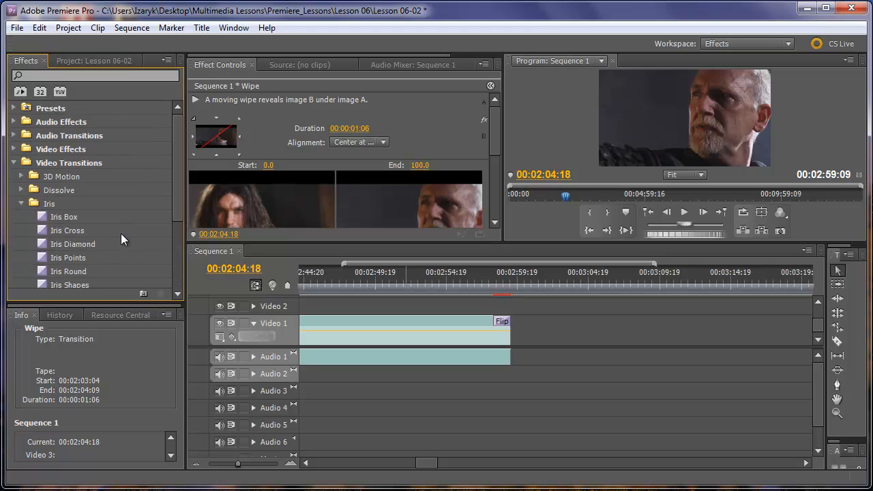
drag(43, 272, 501, 320)
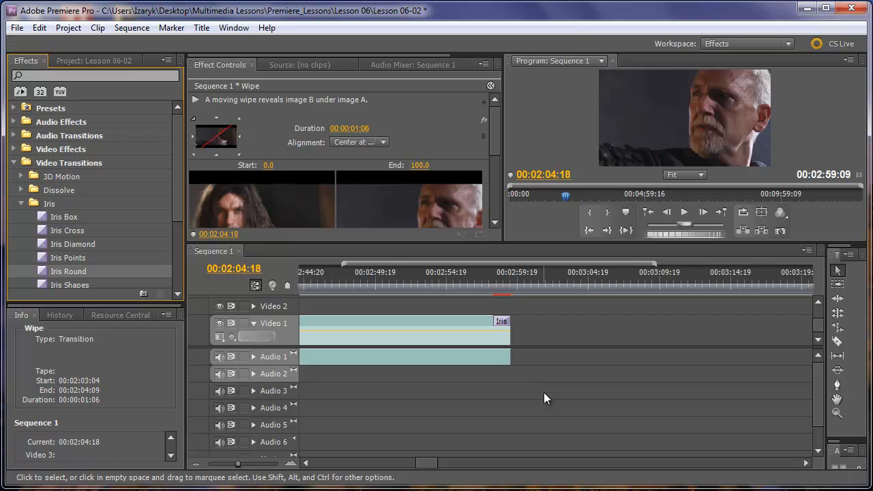
Preview the Iris Round transition by playing from shortly before it to the end of the sequence.
click(471, 288)
key(space)
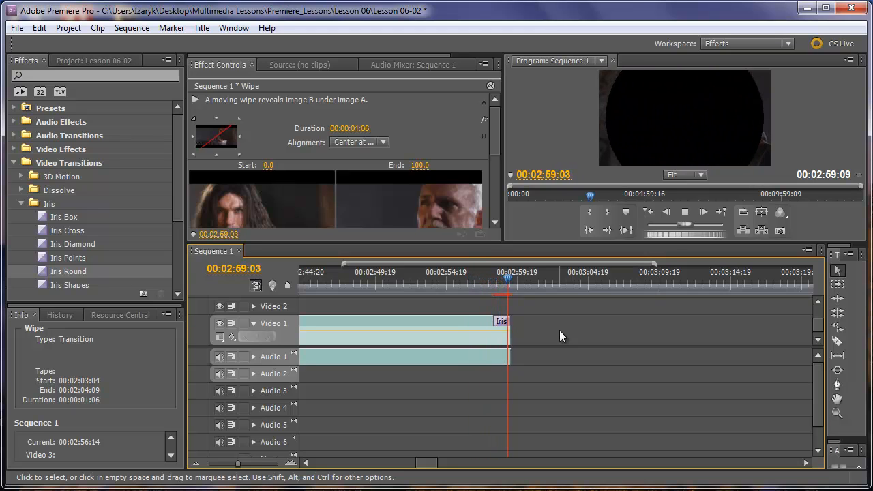
key(space)
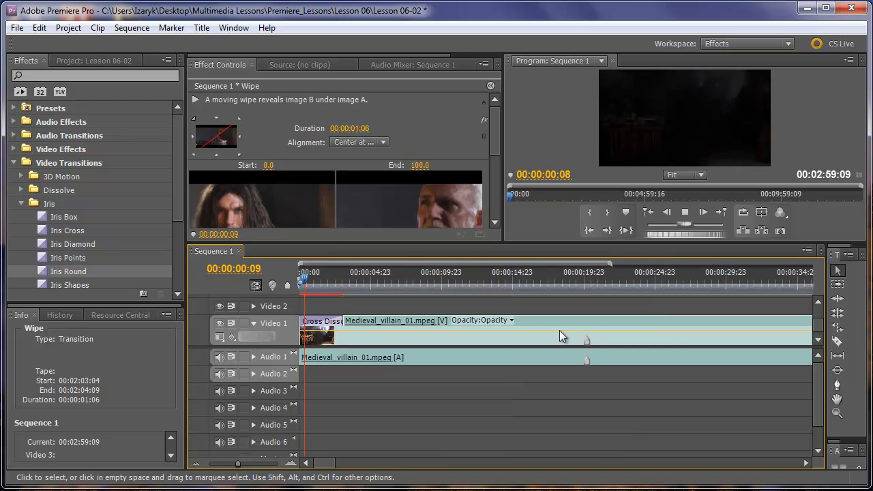
key(space)
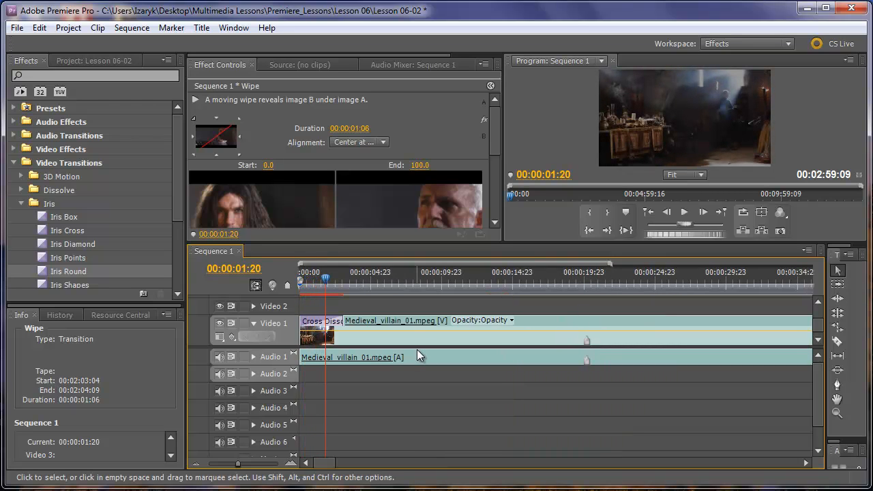
drag(307, 465, 433, 463)
click(328, 285)
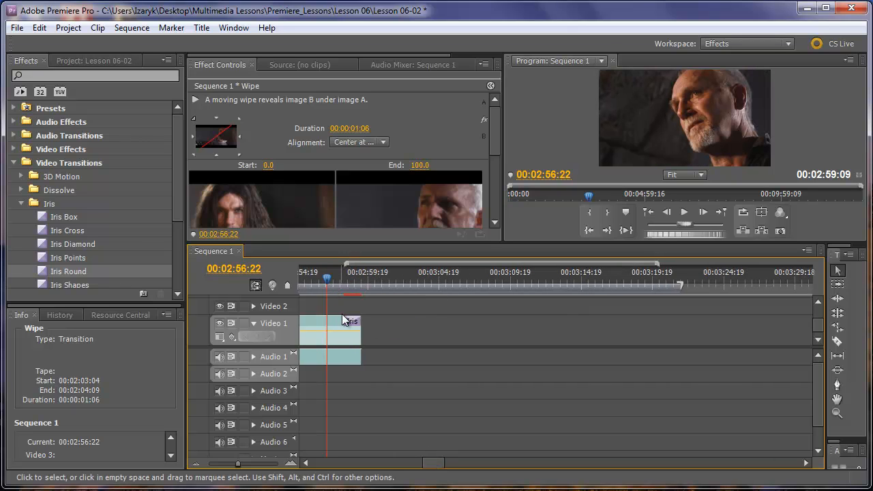
key(space)
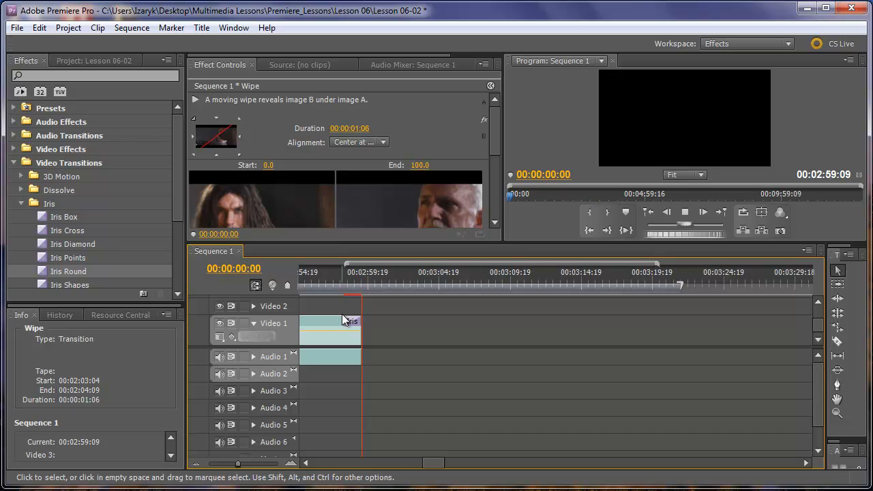
key(space)
key(space)
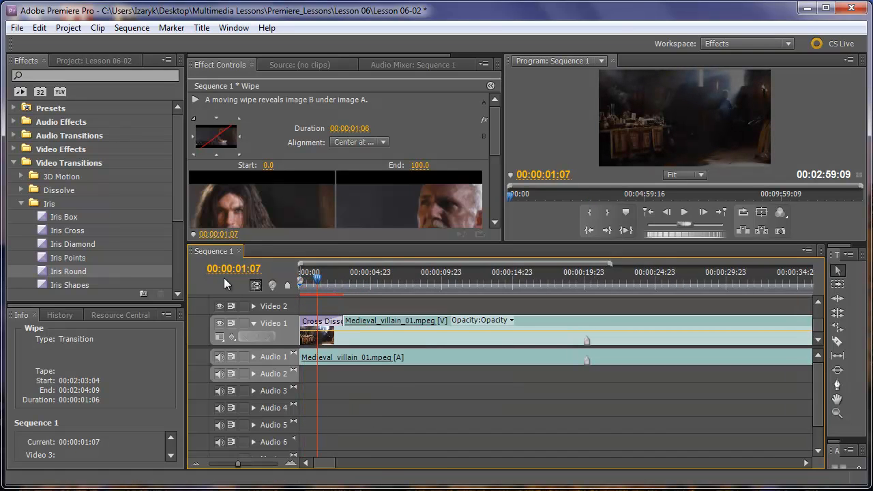
Select the Iris Round transition at the sequence's end, reverse it in Effect Controls, and move its center up to the man's eye level.
drag(324, 463, 426, 471)
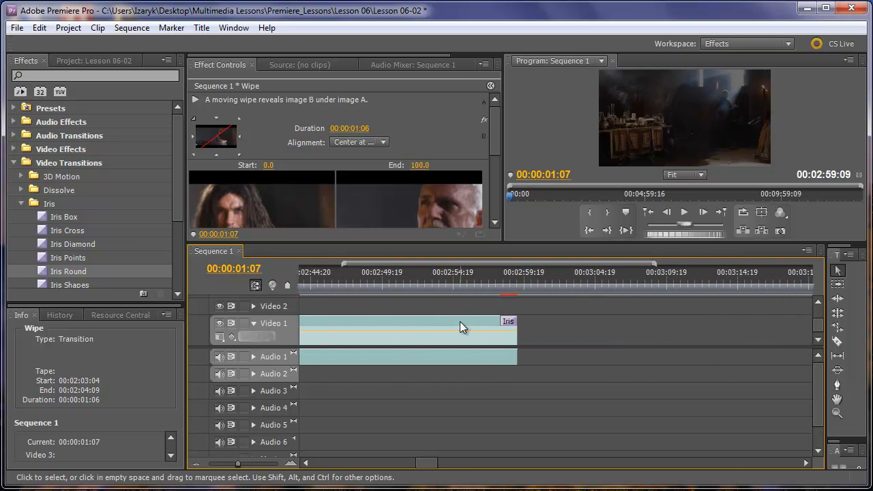
click(480, 283)
click(491, 286)
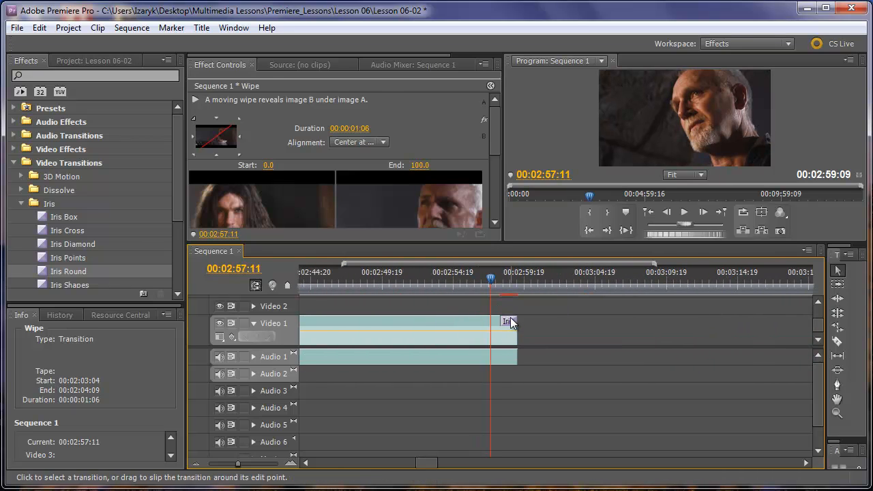
click(510, 318)
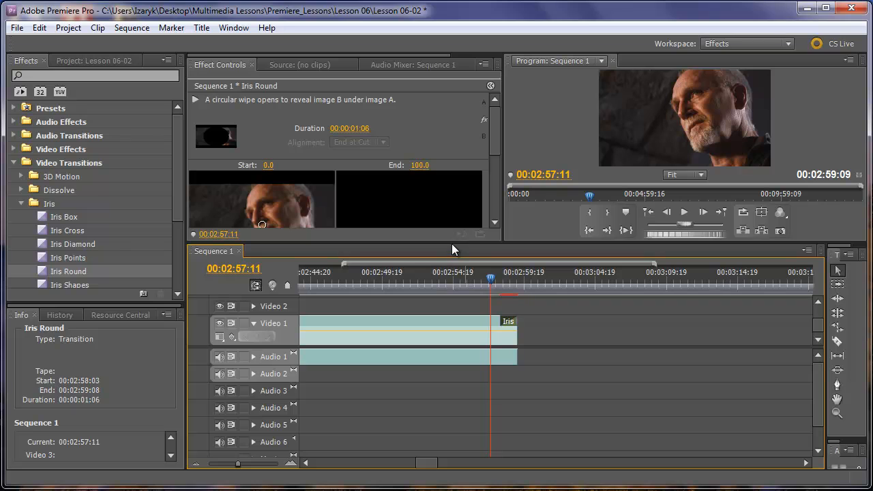
drag(451, 243, 469, 412)
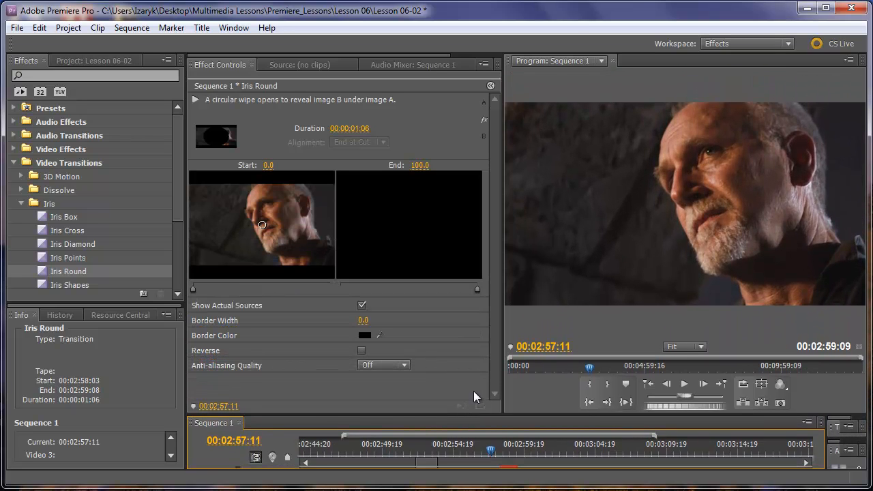
click(362, 350)
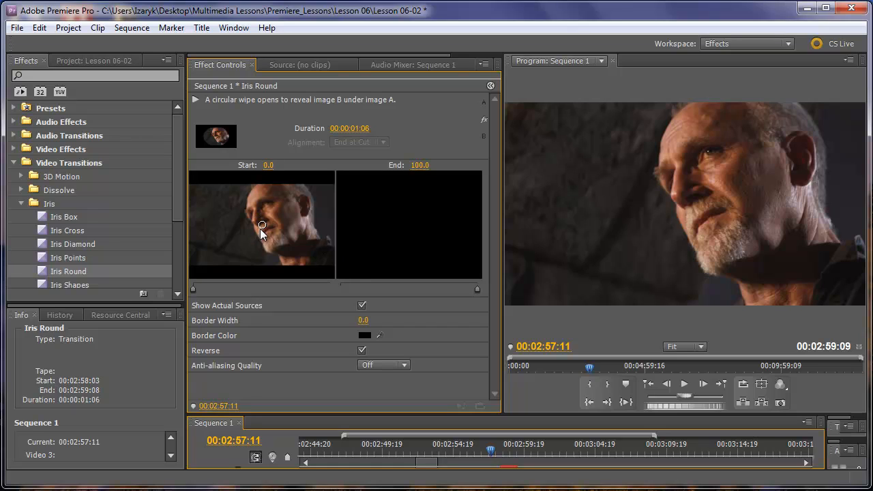
drag(262, 225, 267, 206)
Set the Iris Round transition's duration to 00:00:03:06, play it through to the end, and collapse the Iris category.
drag(358, 129, 396, 133)
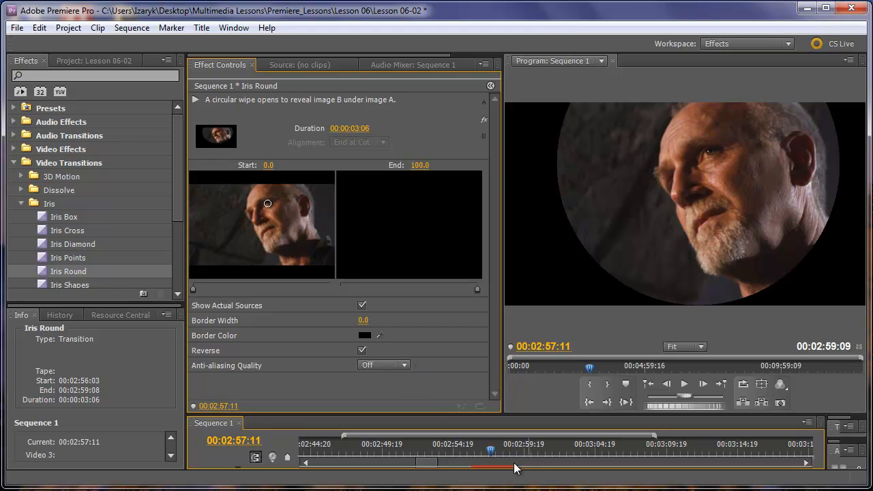
click(445, 447)
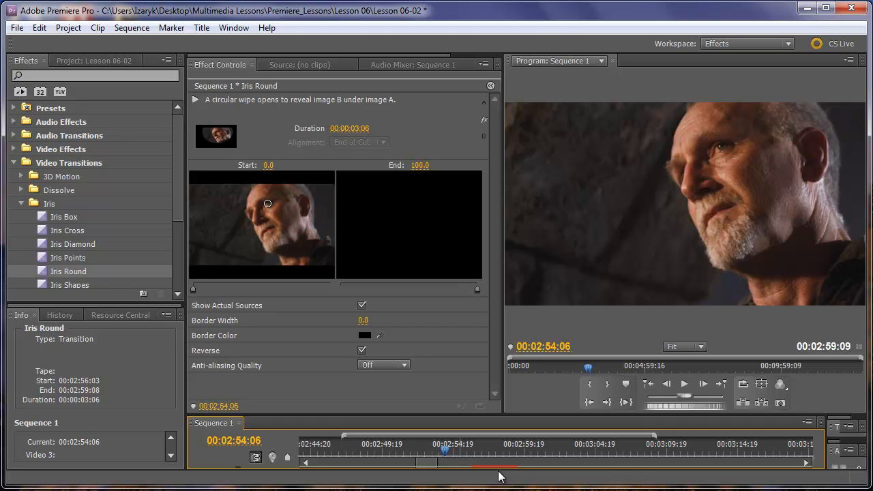
key(space)
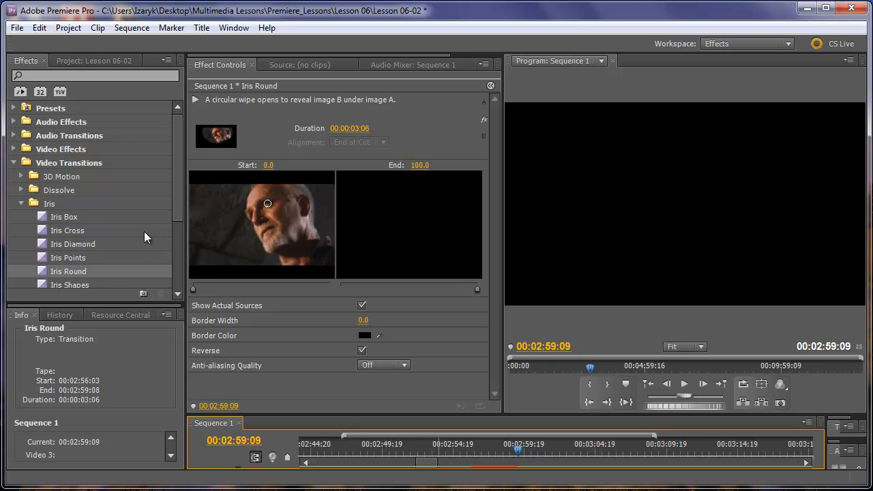
click(21, 203)
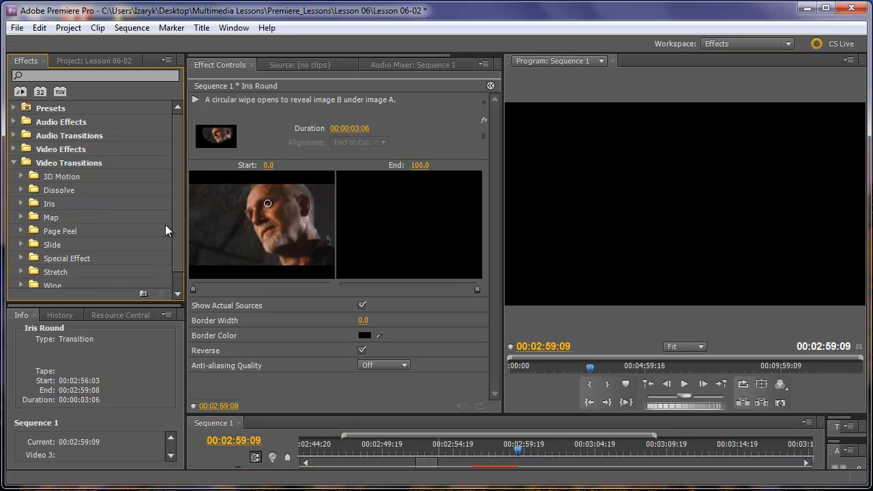